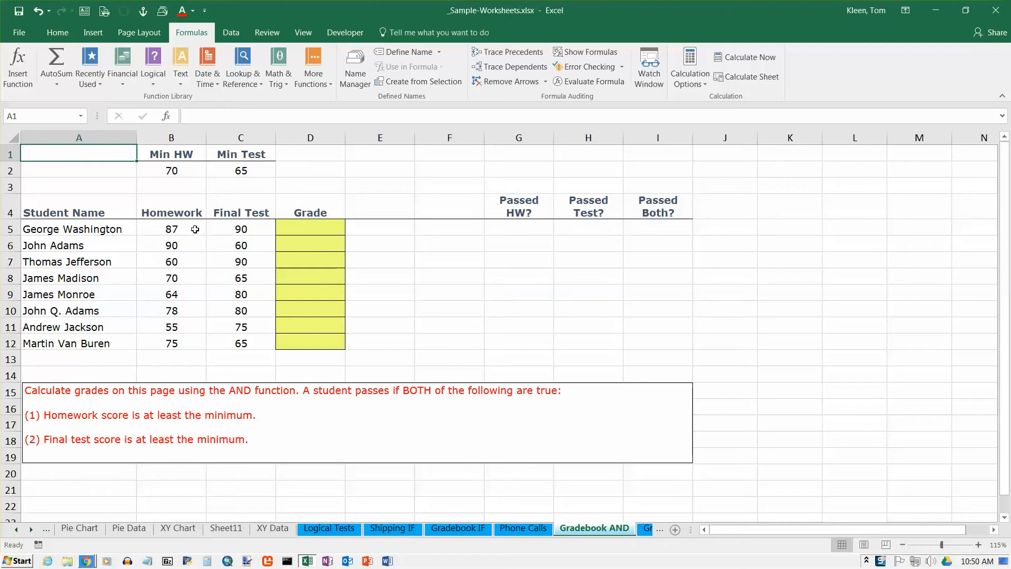
- In G5, enter the formula =B5>=$B$2 to test the first student's homework score against the minimum
click(515, 232)
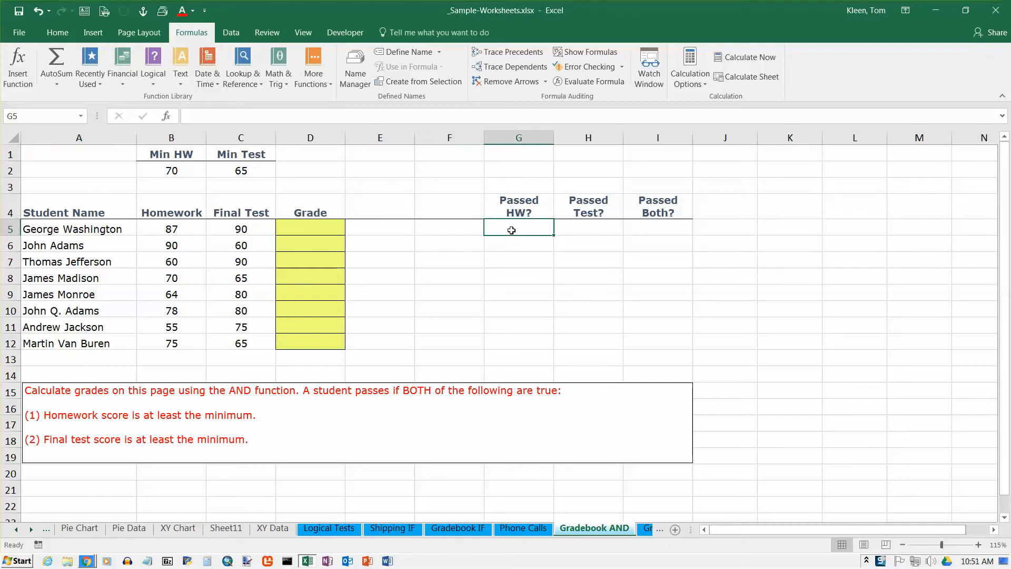
text(=)
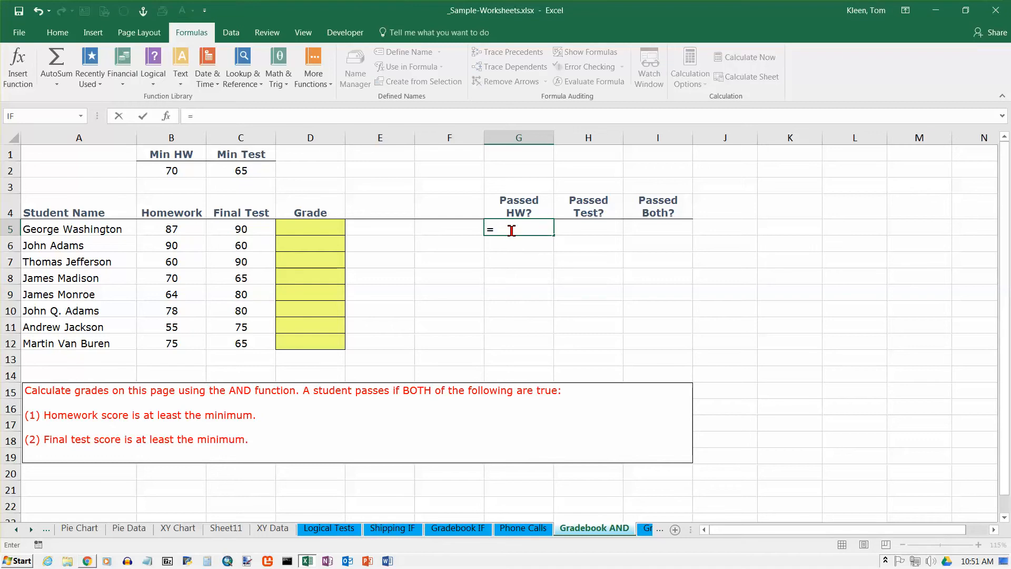
click(171, 228)
text(>)
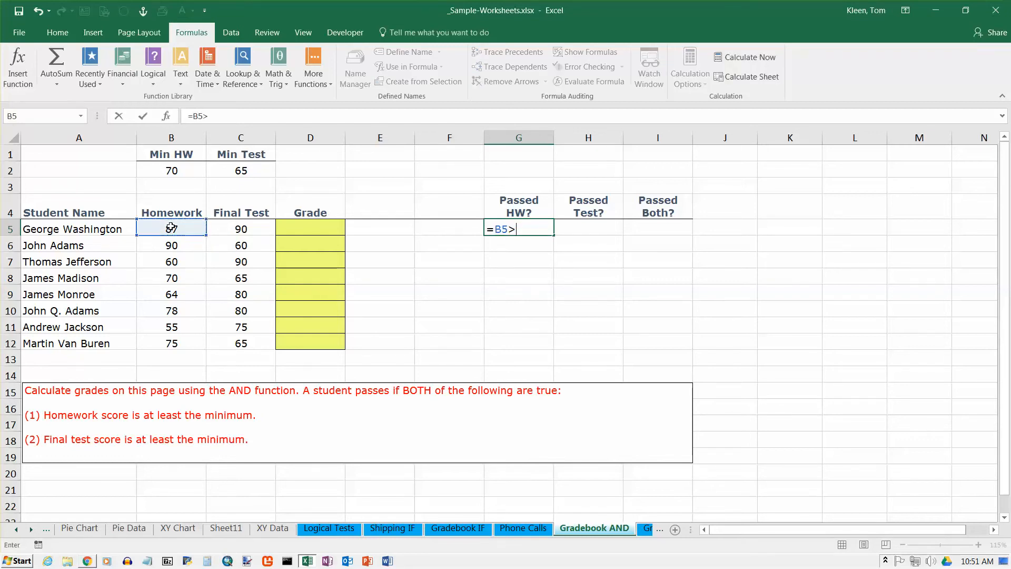
text(=)
click(174, 170)
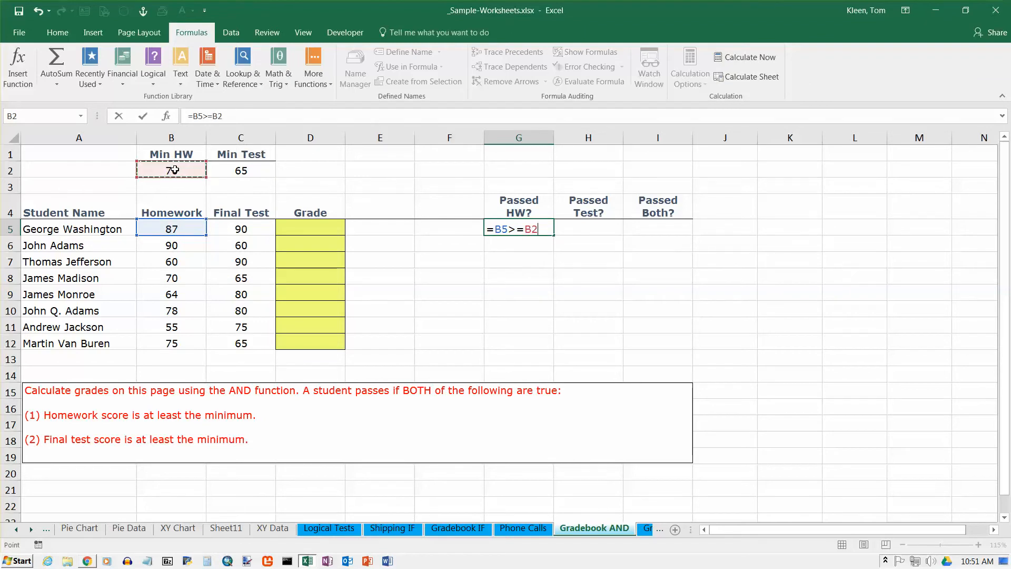
key(F4)
key(Return)
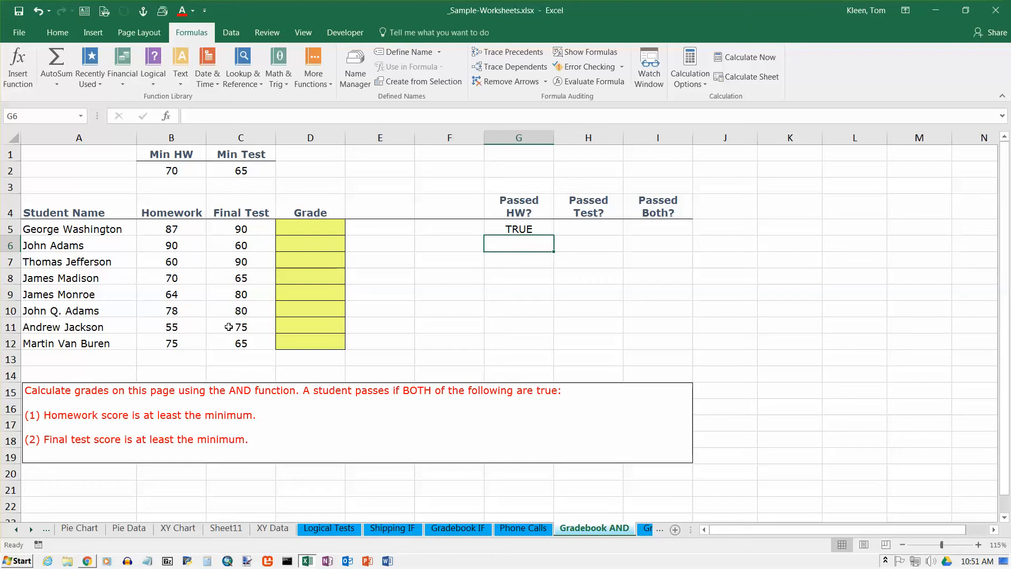
- Copy the Passed HW? formula from G5 down through G12 and inspect the copied formulas in G7, G9 and G11
click(550, 230)
drag(555, 236, 544, 345)
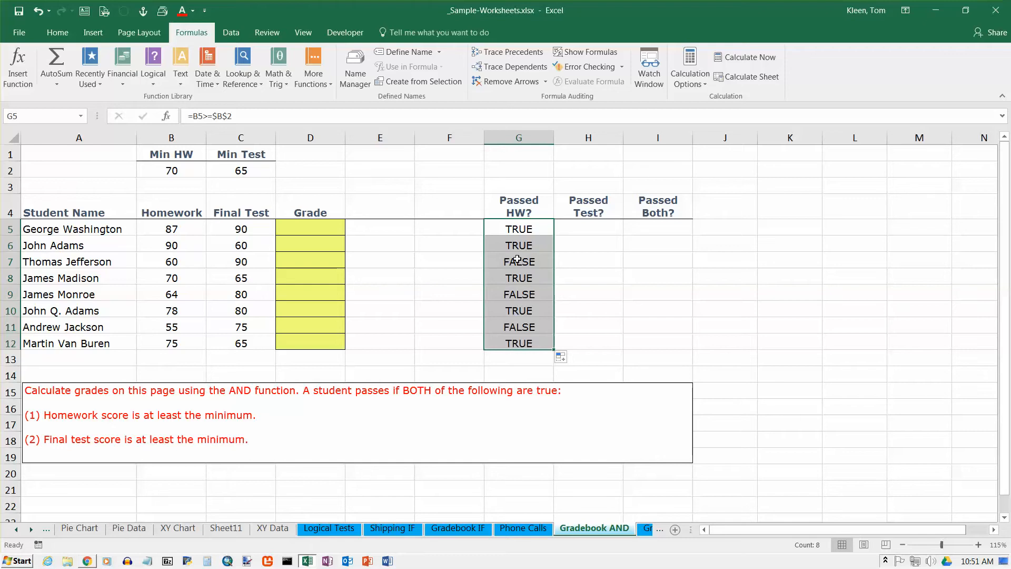
click(512, 260)
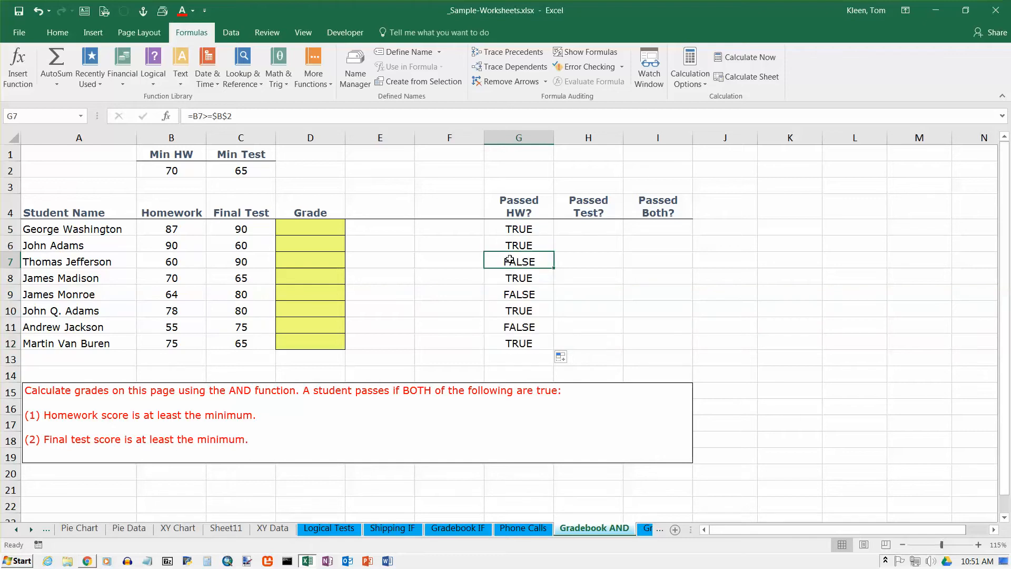
click(520, 295)
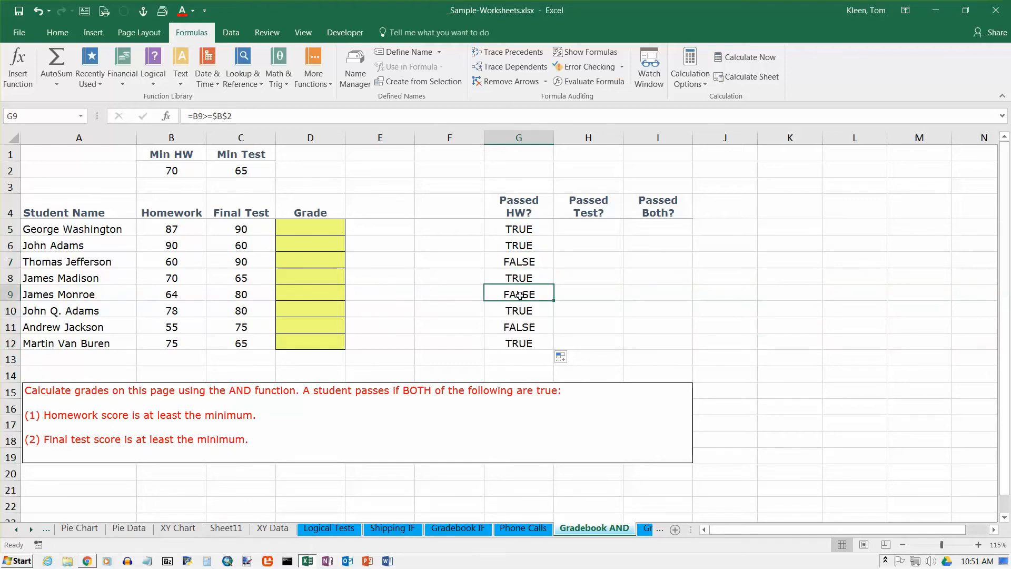
click(526, 324)
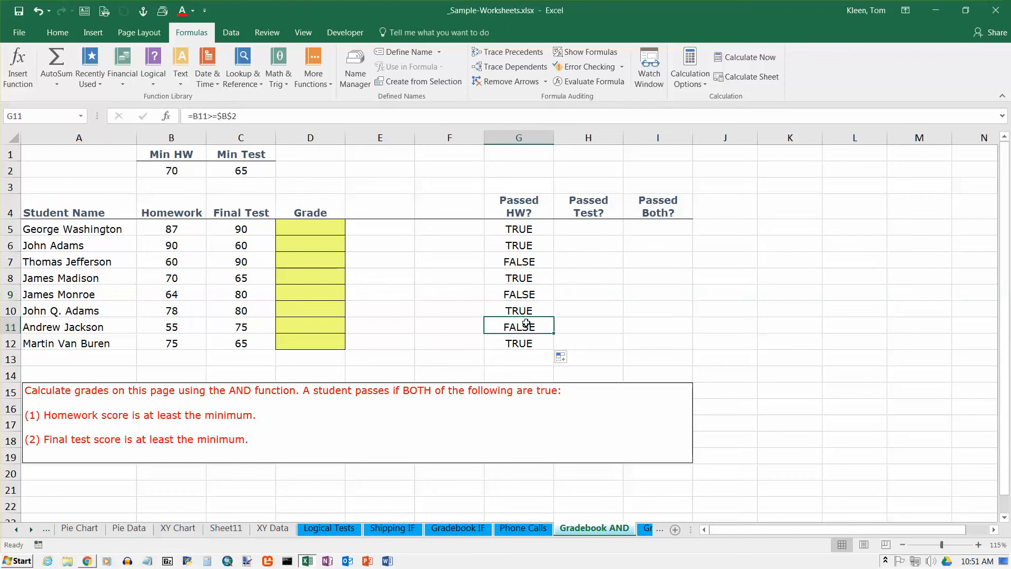
- Enter =C5>=$C$2 in H5 under Passed Test? and copy it down through H12
click(588, 228)
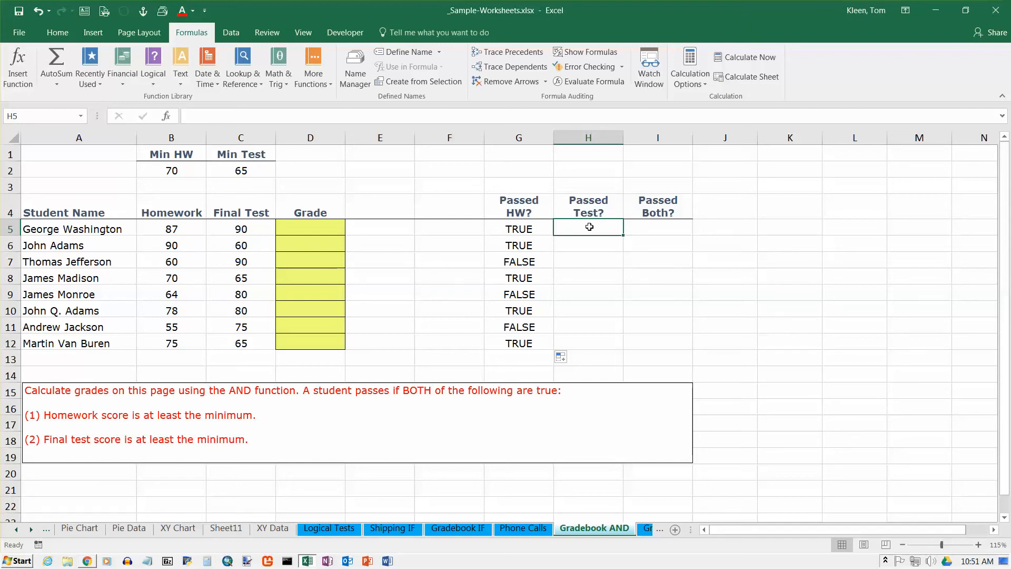
text(=)
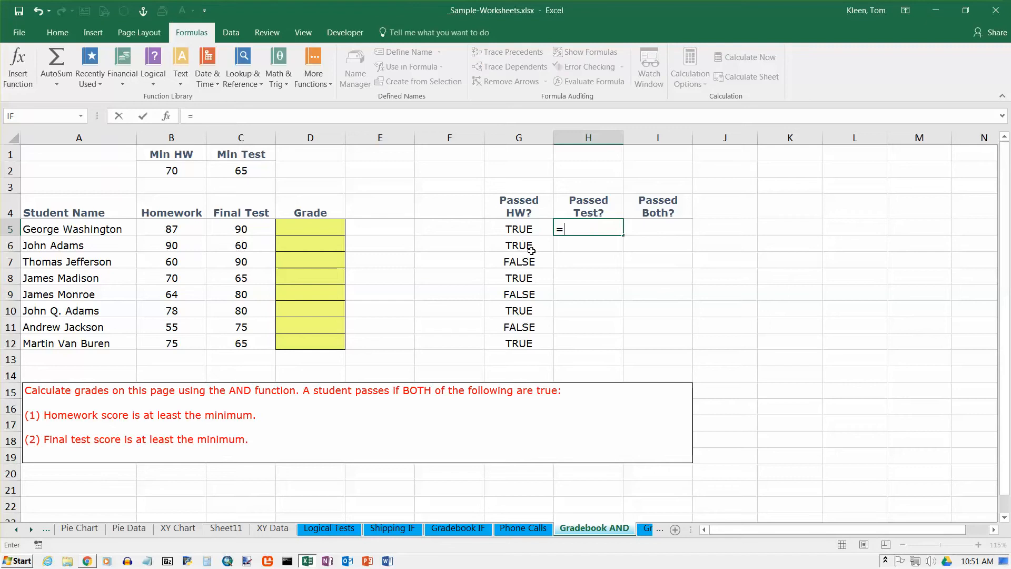
click(236, 227)
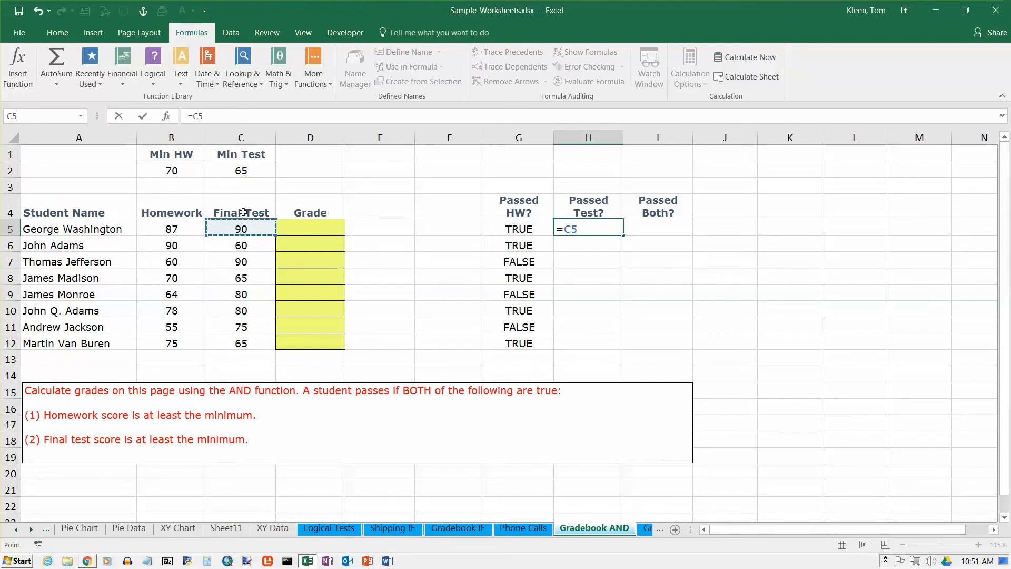
text(>=)
click(249, 171)
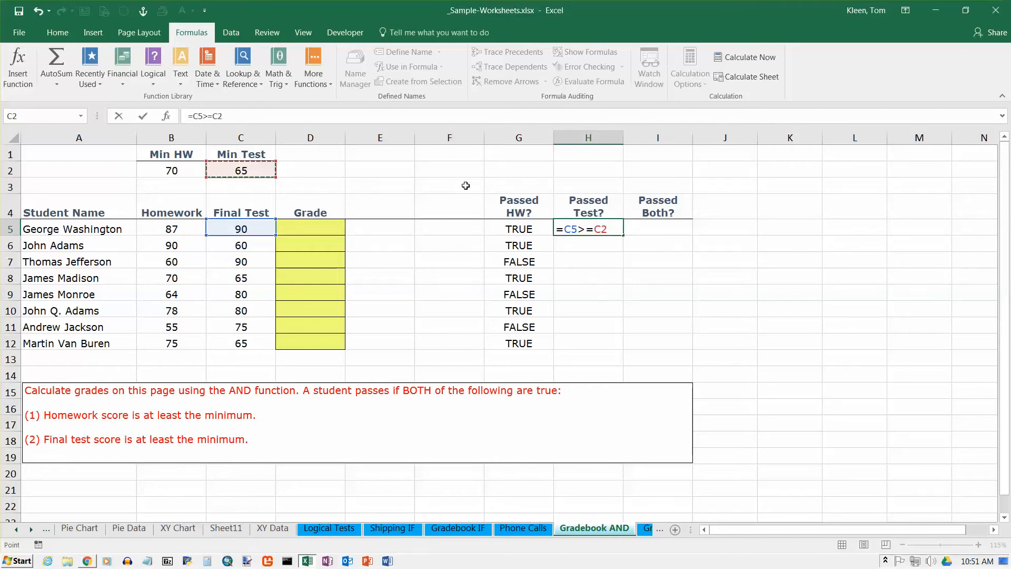
key(F4)
key(Return)
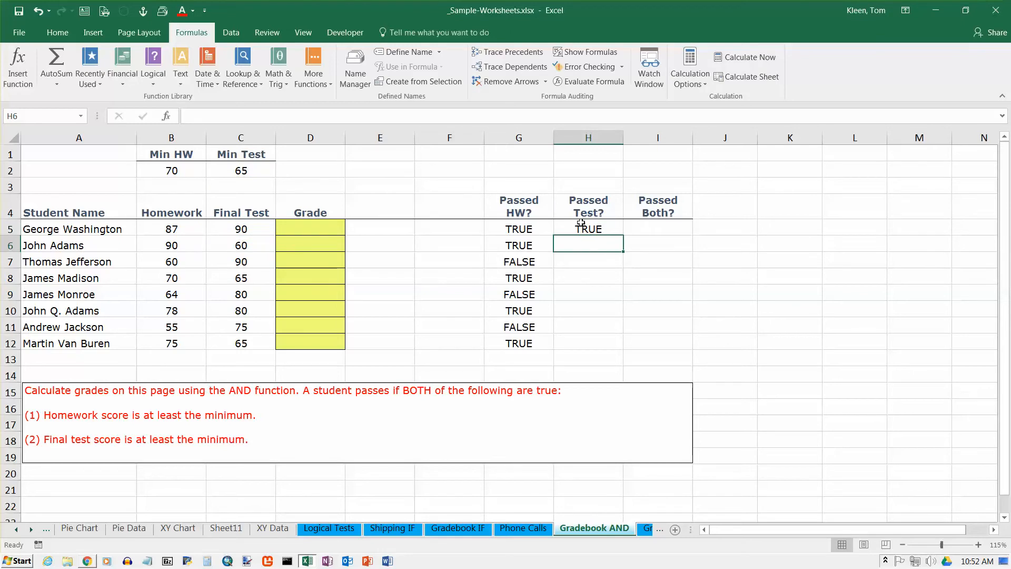
click(608, 232)
drag(620, 233, 626, 348)
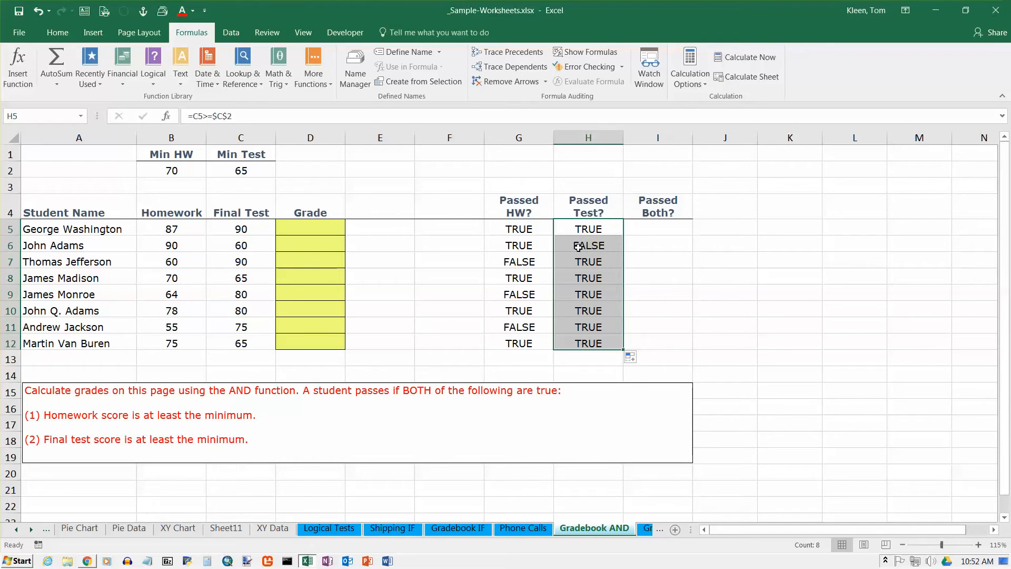
- Examine the first student's homework and test results in G5 and H5 alongside the Passed Both? column
click(655, 231)
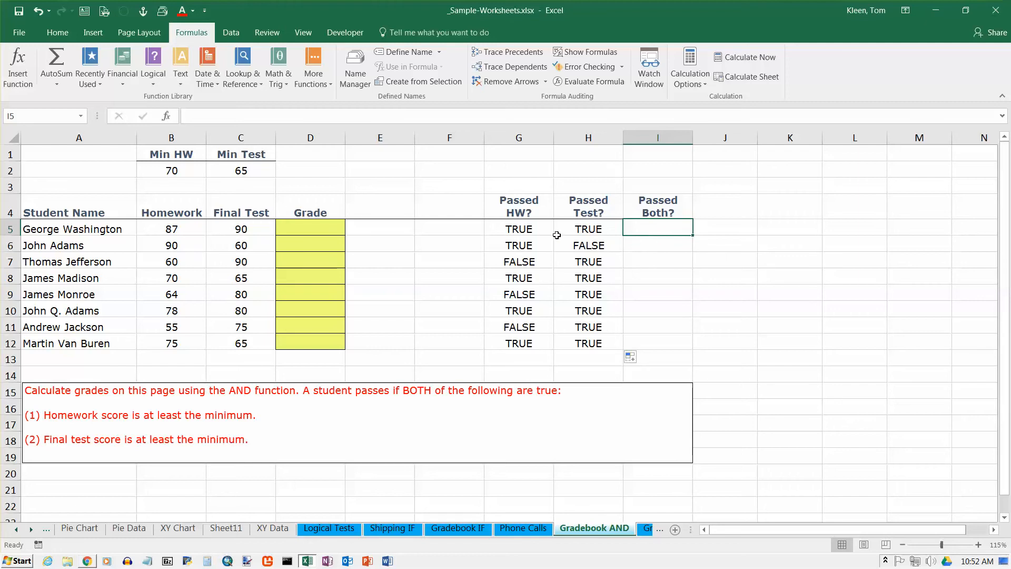
click(521, 226)
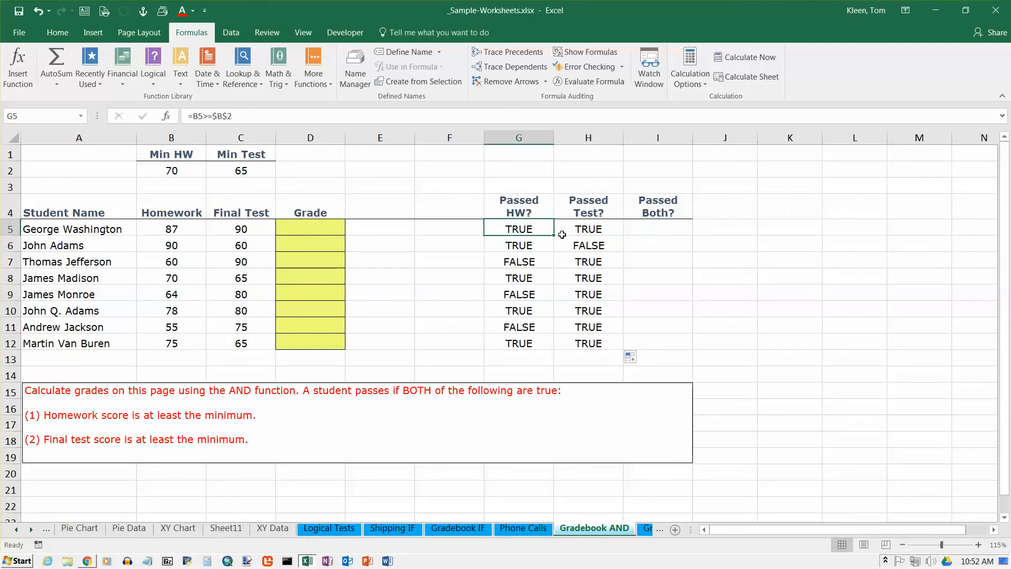
click(590, 229)
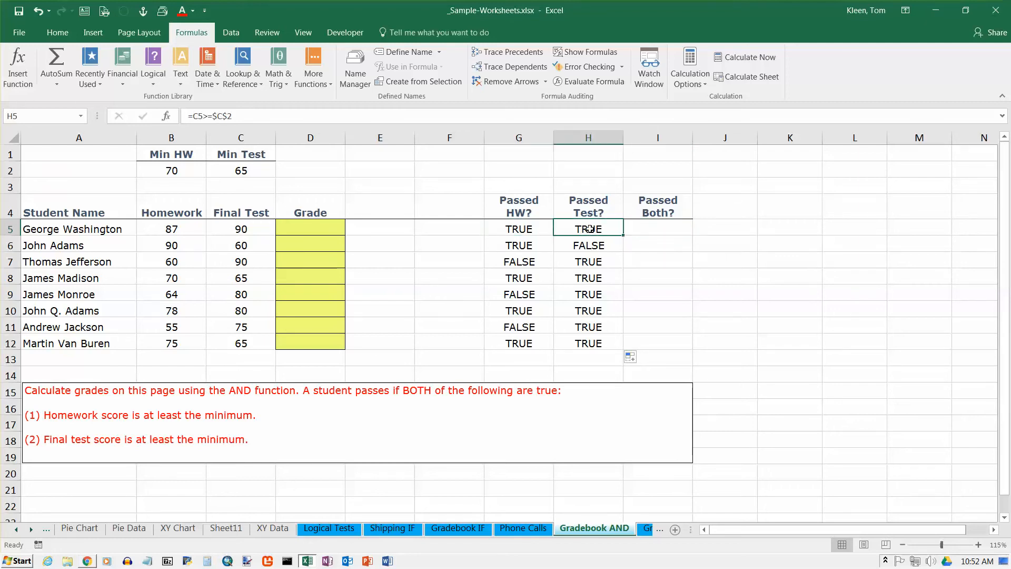
click(655, 213)
click(526, 230)
click(582, 229)
click(540, 230)
click(566, 230)
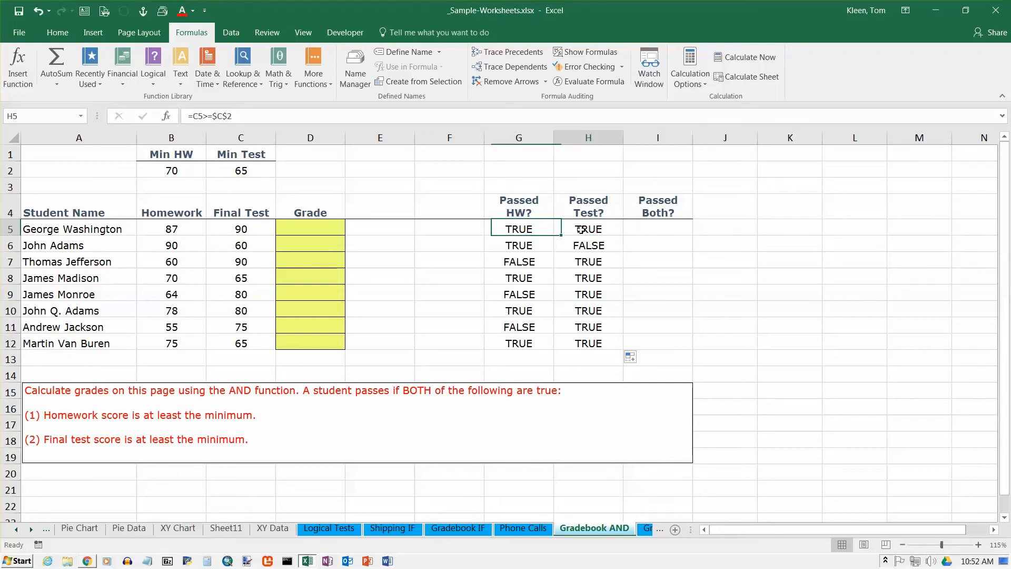
- Insert an AND function in I5 with G5 as Logical1 and H5 as Logical2
click(649, 229)
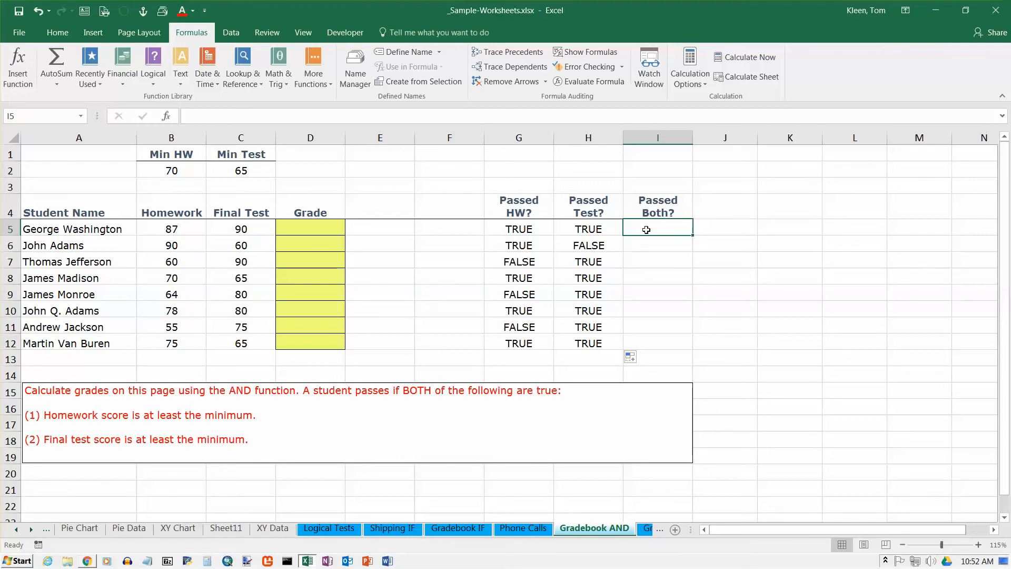
click(155, 84)
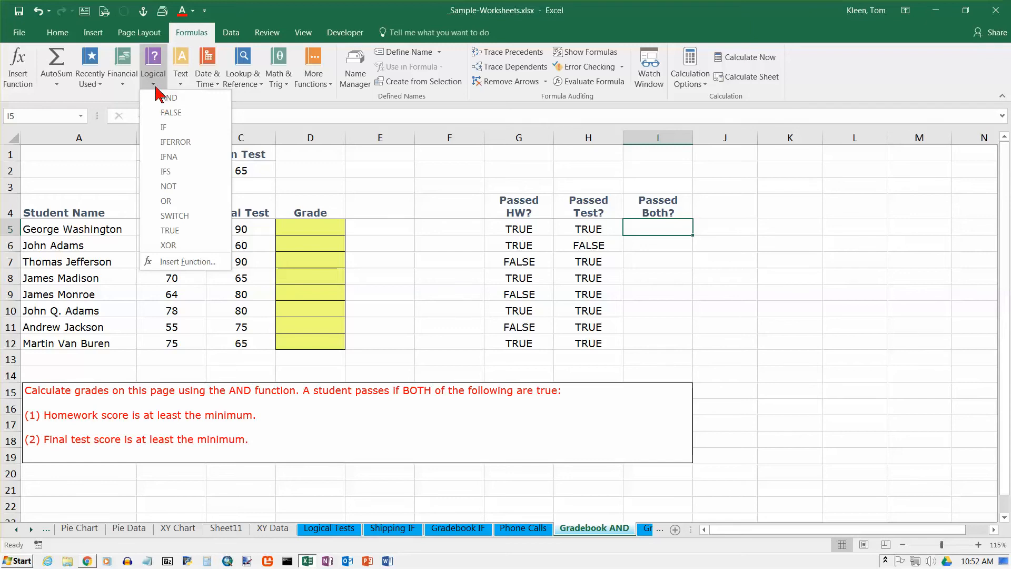
click(168, 99)
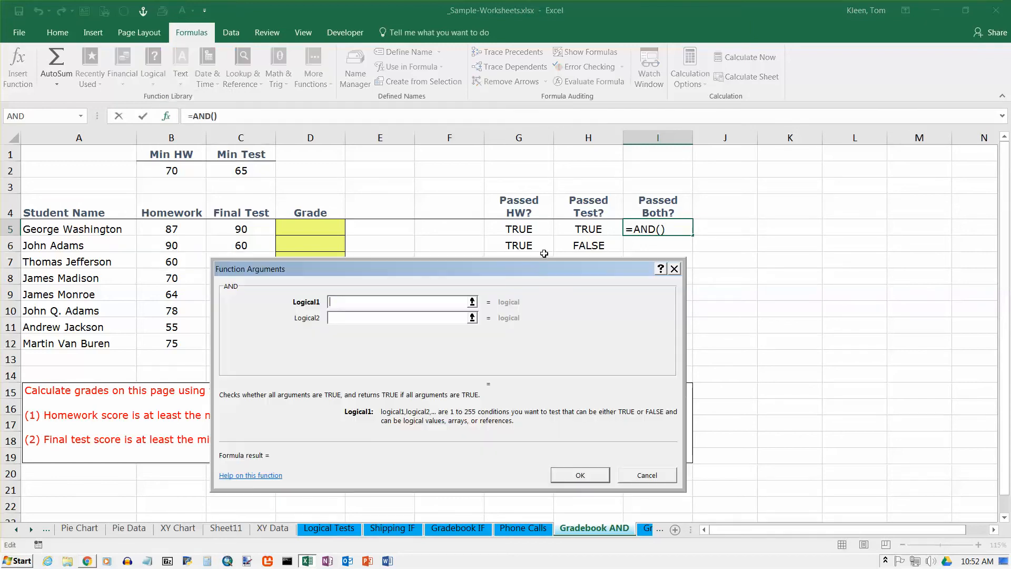
drag(442, 279, 638, 270)
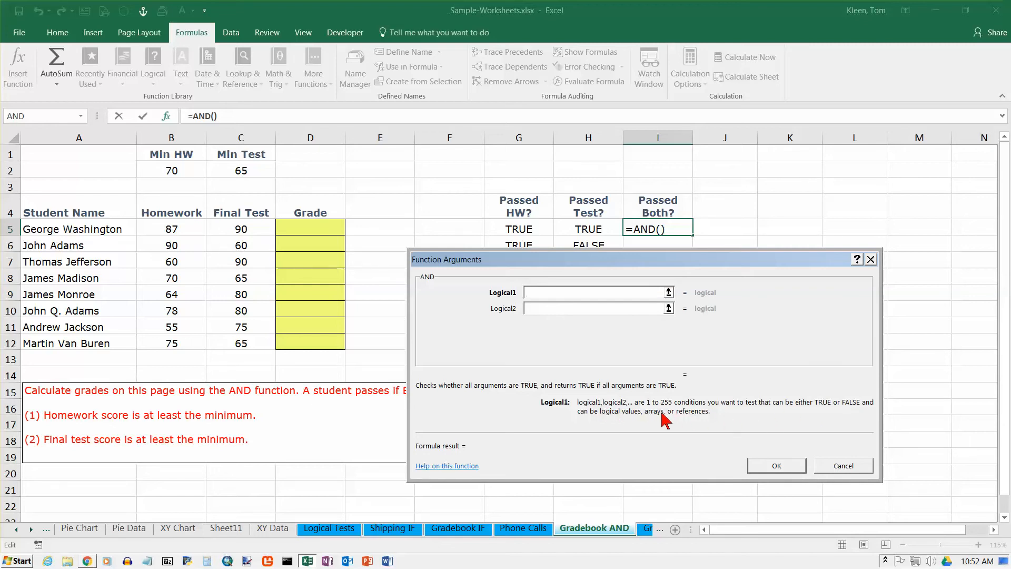
drag(561, 269, 561, 293)
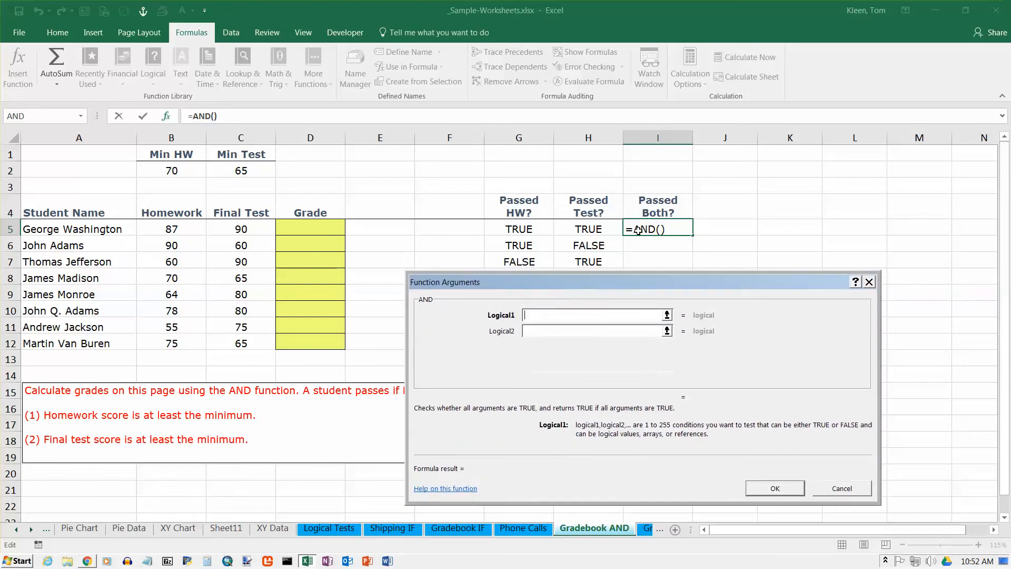
click(522, 230)
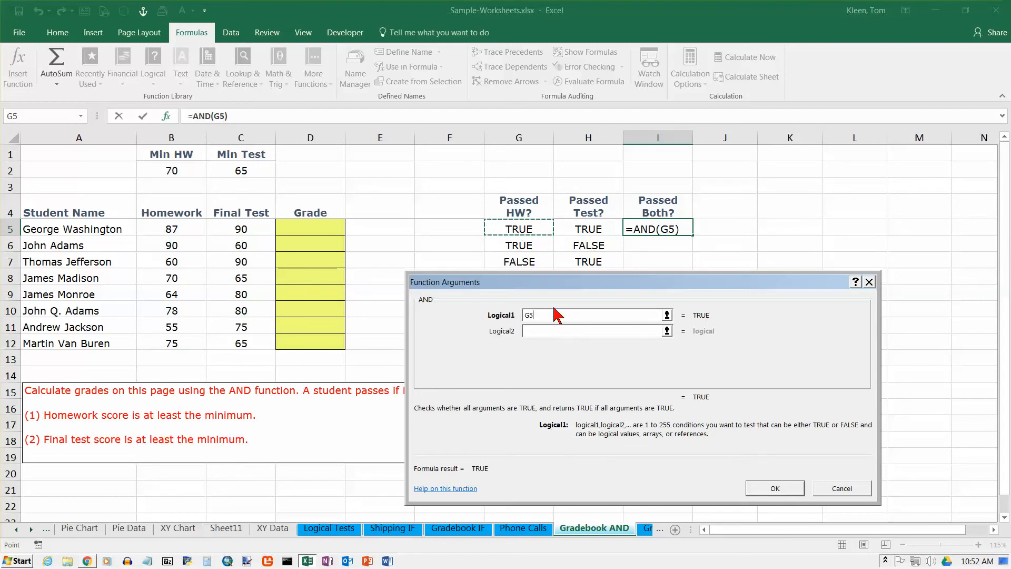
click(568, 331)
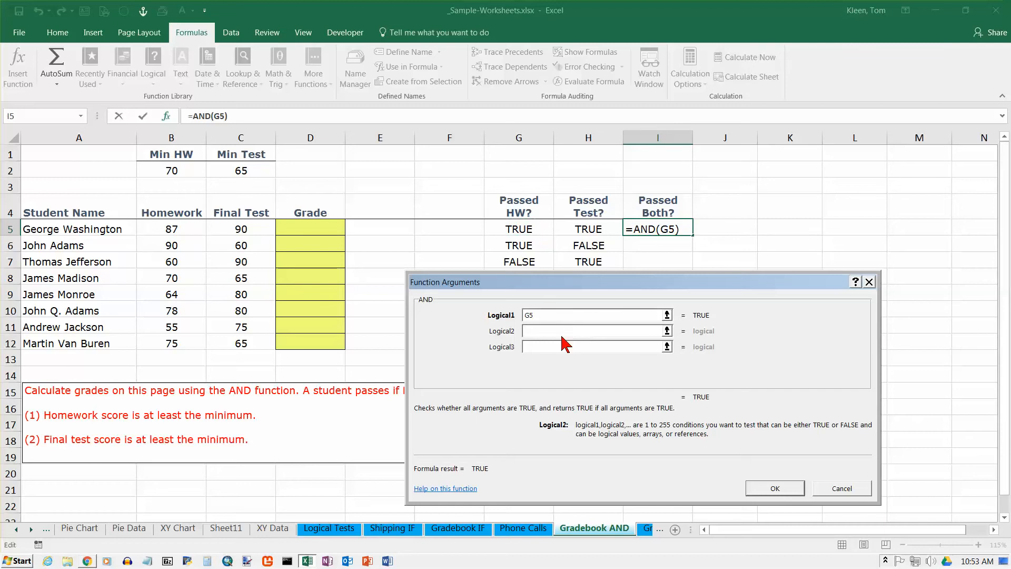
click(595, 230)
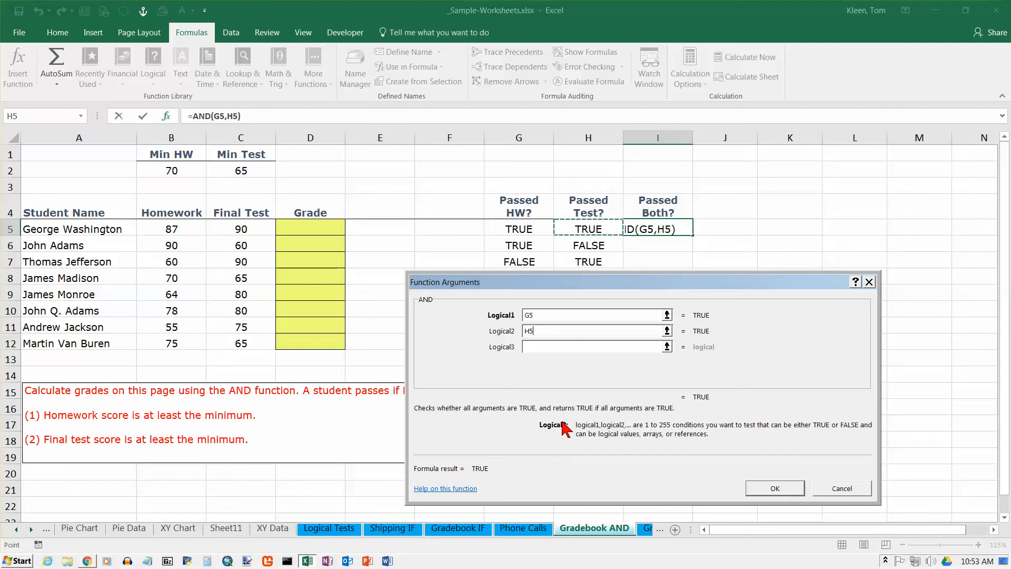
click(544, 334)
click(542, 348)
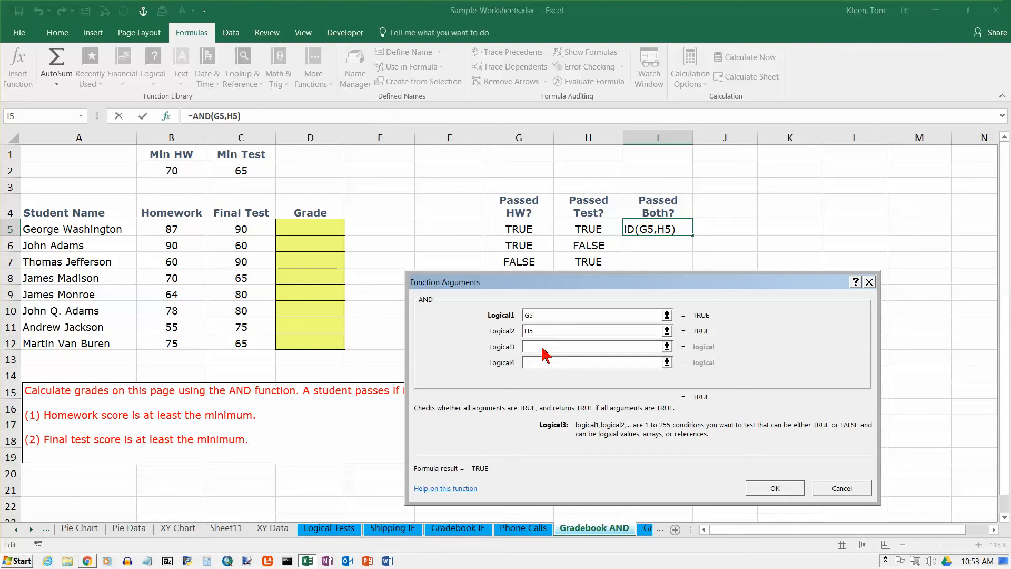
click(549, 333)
click(788, 490)
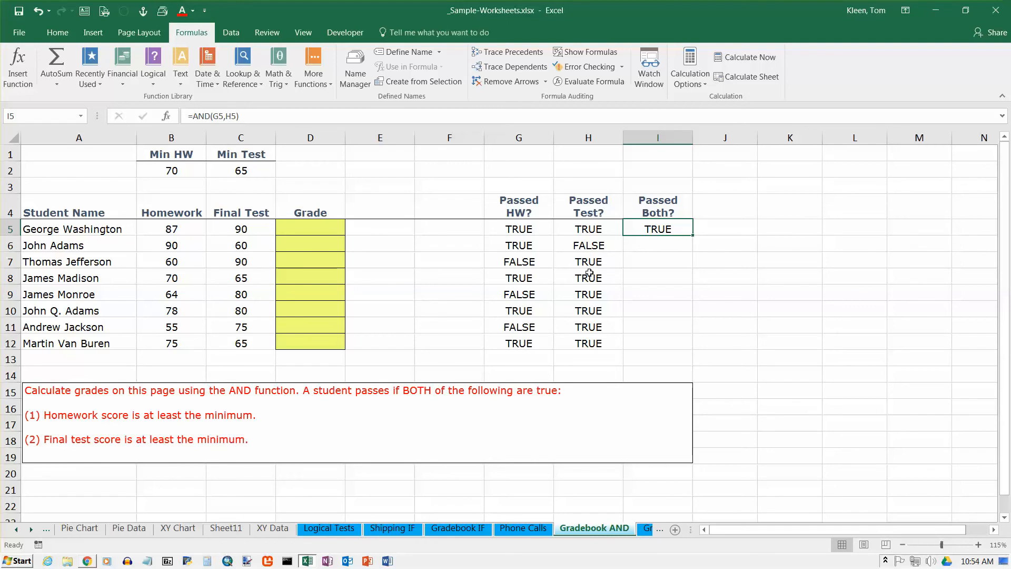
- Copy the AND formula from I5 down through I12 and check the results in rows 8, 10 and 12
drag(527, 279, 592, 278)
drag(524, 311, 585, 311)
drag(527, 346, 595, 342)
click(687, 230)
drag(692, 235, 690, 350)
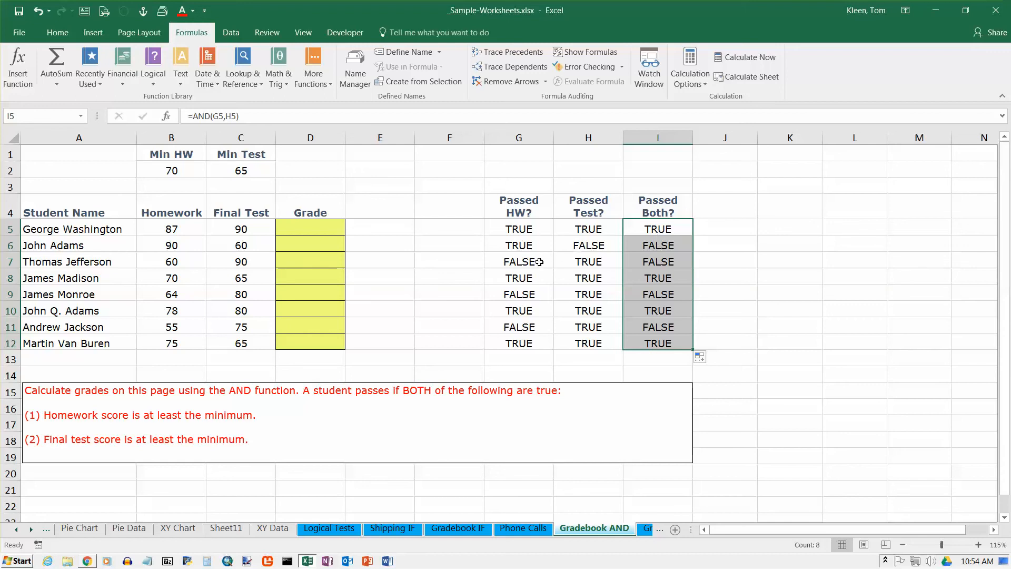
drag(532, 281, 648, 279)
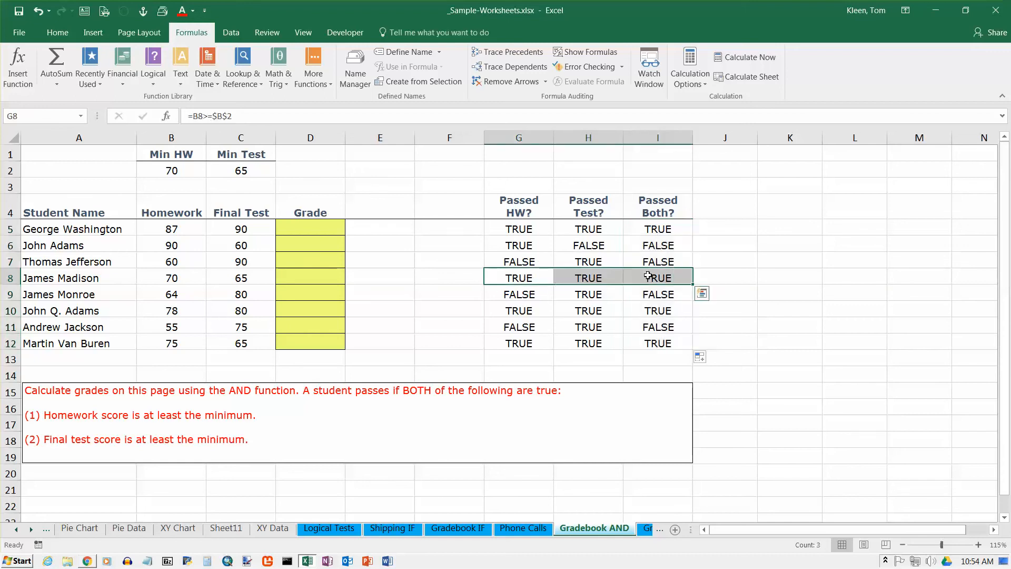
drag(532, 315, 640, 324)
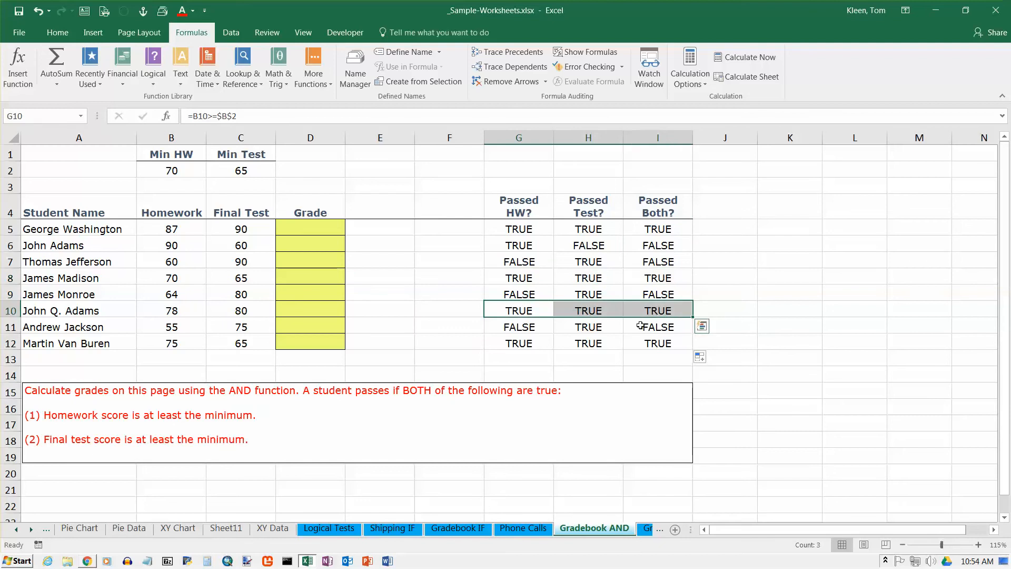
drag(527, 345, 652, 342)
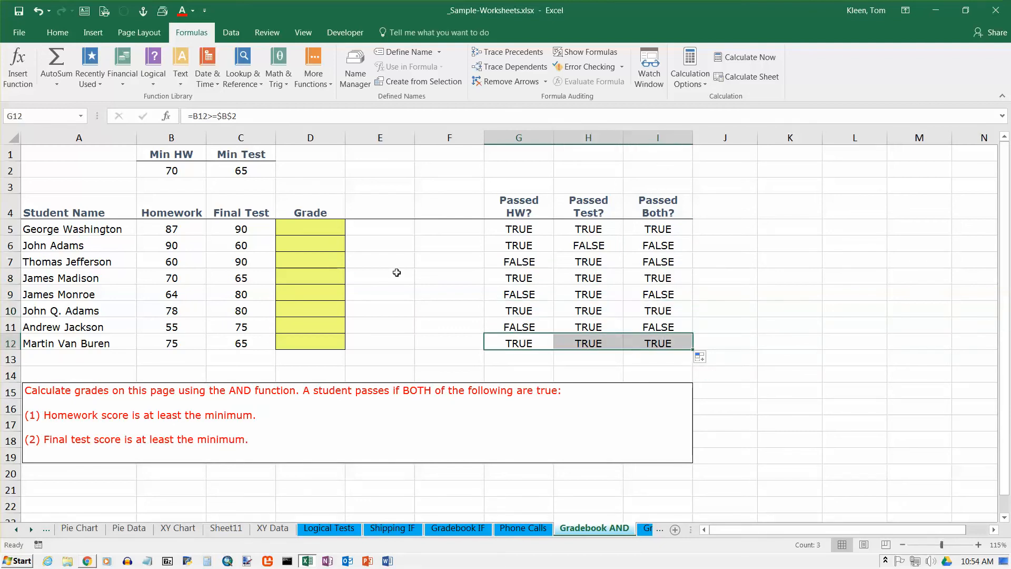
- Insert an IF function in D5 with I5 as the logical test, "P" if true and "F" if false
click(316, 226)
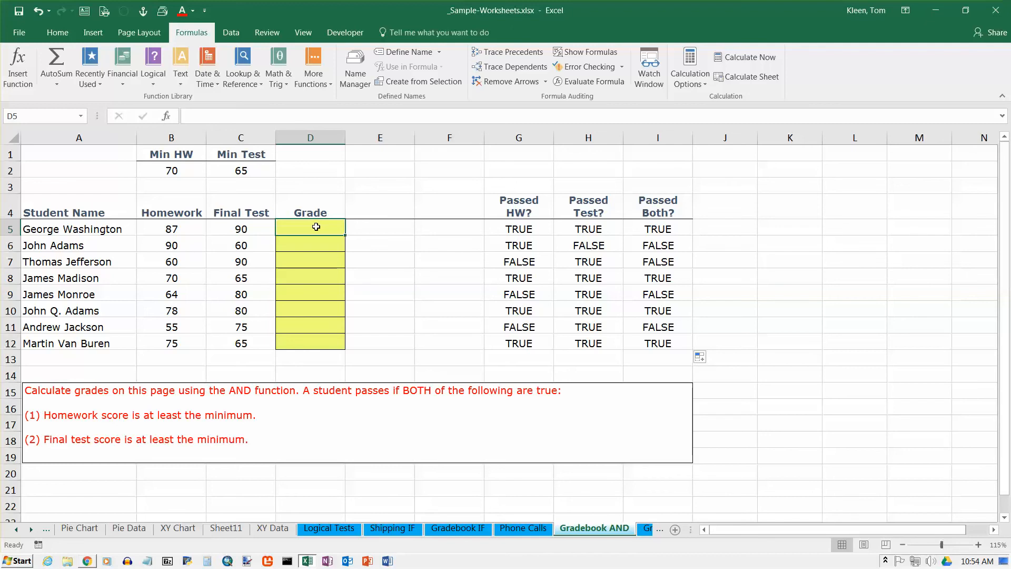
click(152, 84)
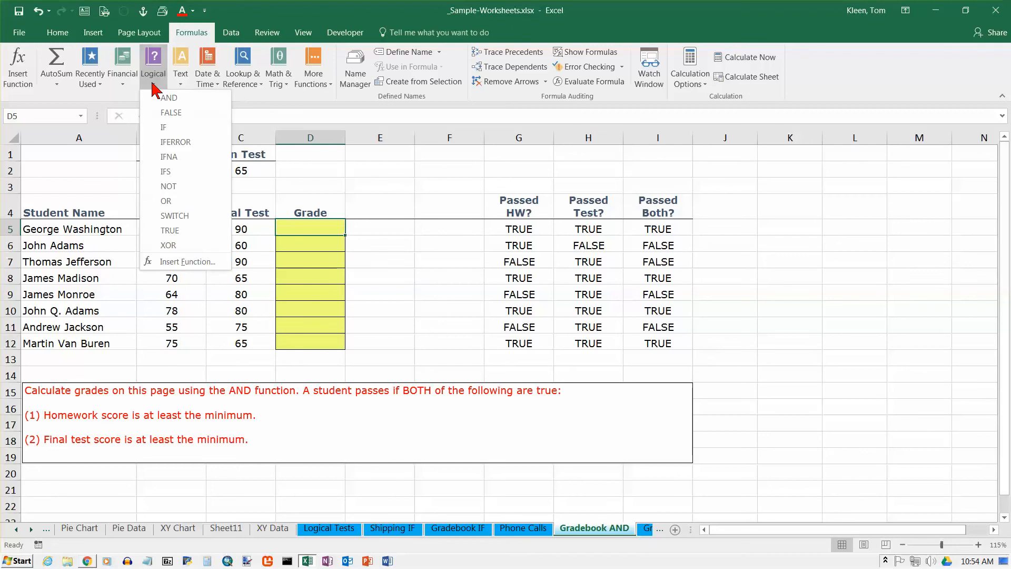
click(164, 127)
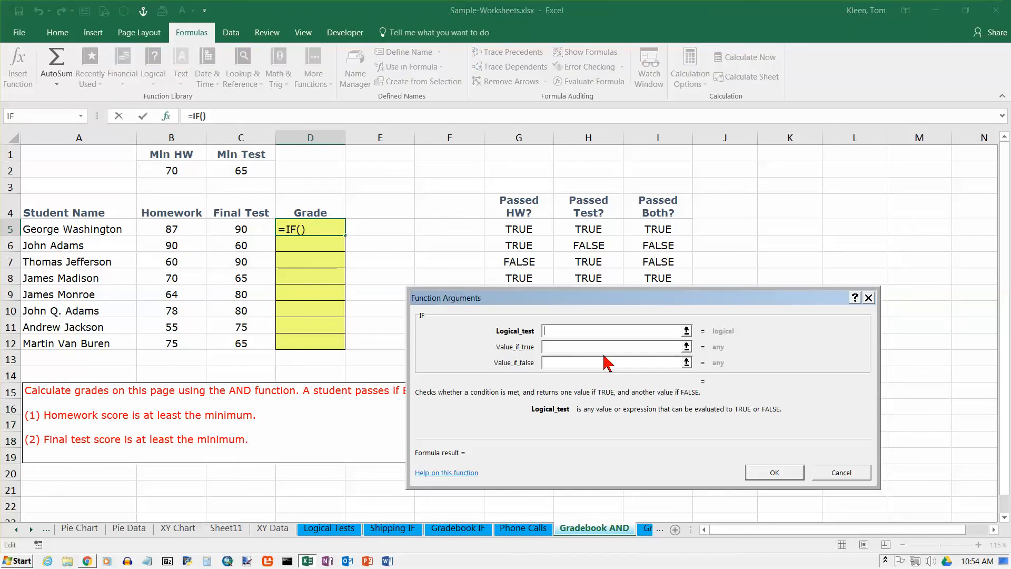
click(665, 228)
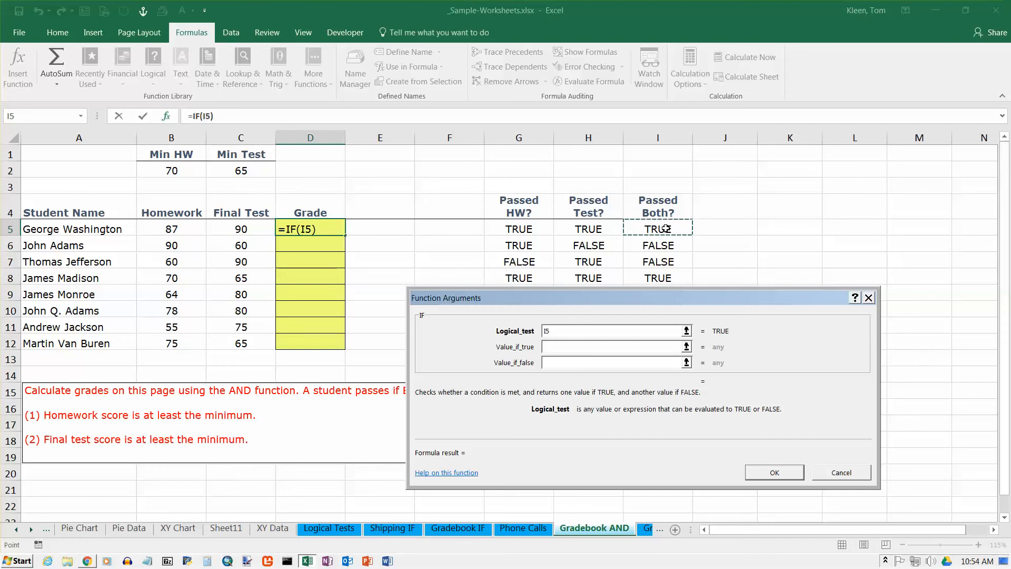
click(566, 348)
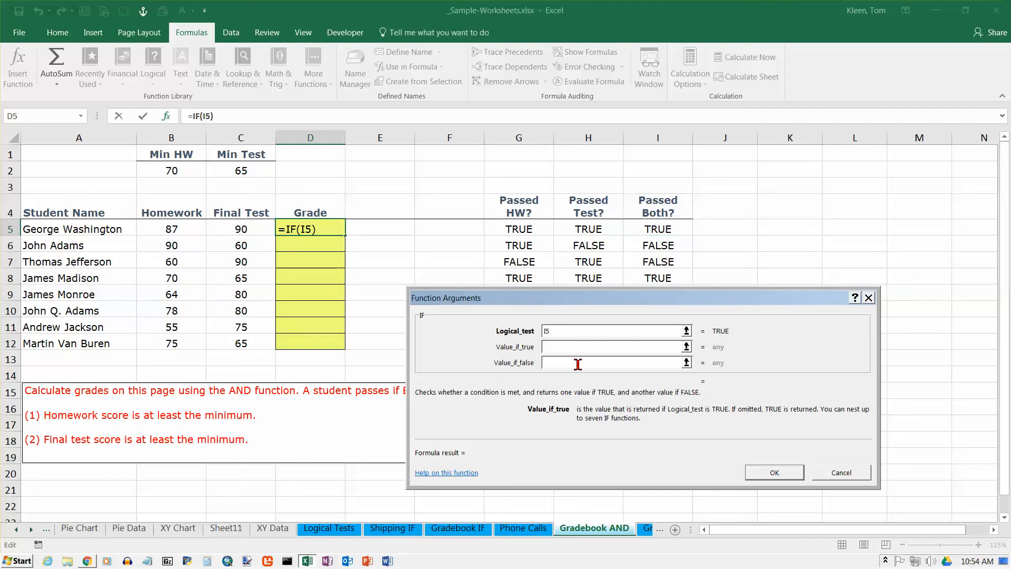
text(P)
click(578, 364)
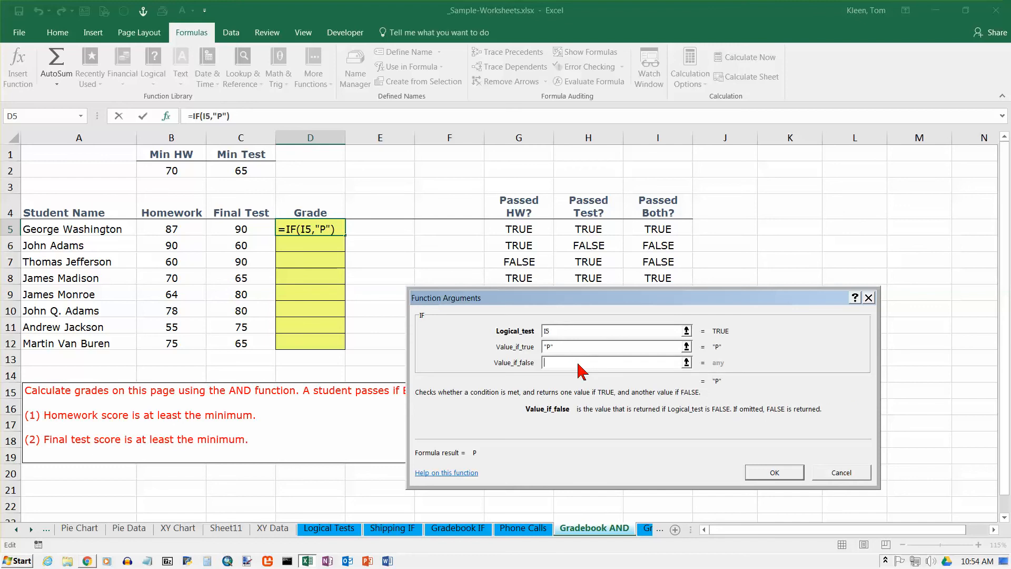
text(F)
key(Tab)
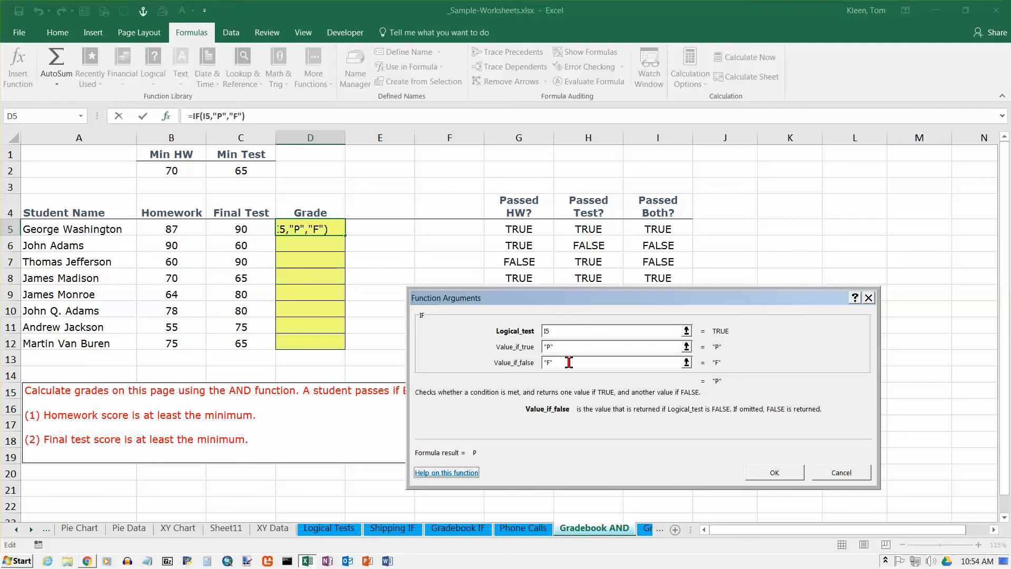
click(770, 472)
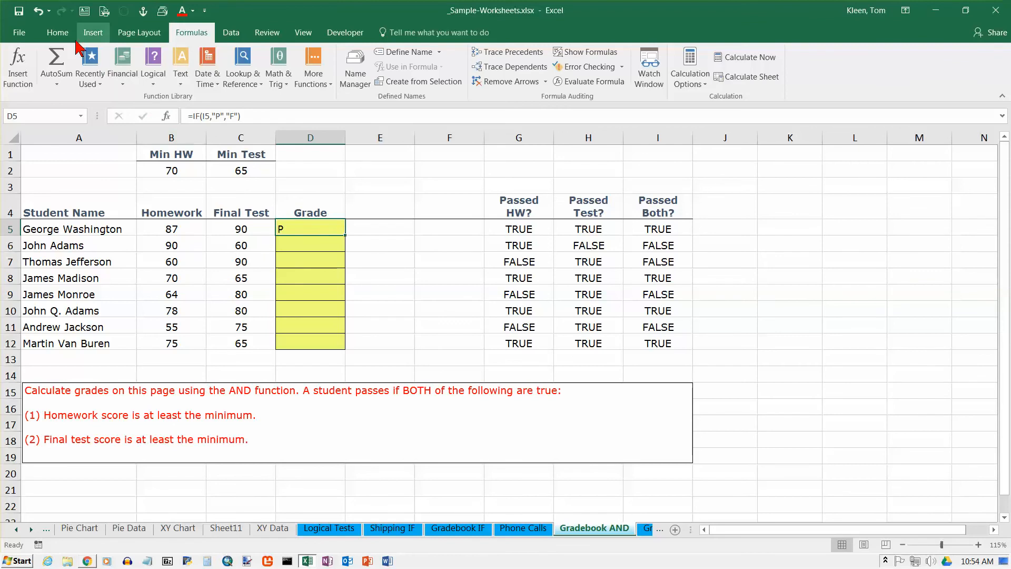
- Center the grade in D5 and copy its formula down through D12
click(58, 33)
click(246, 77)
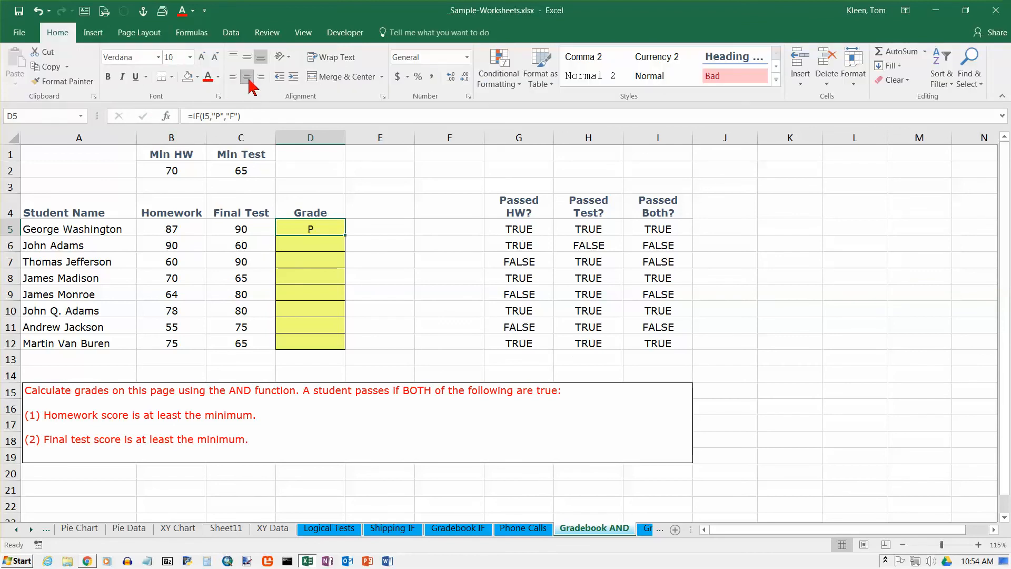
drag(345, 235, 342, 345)
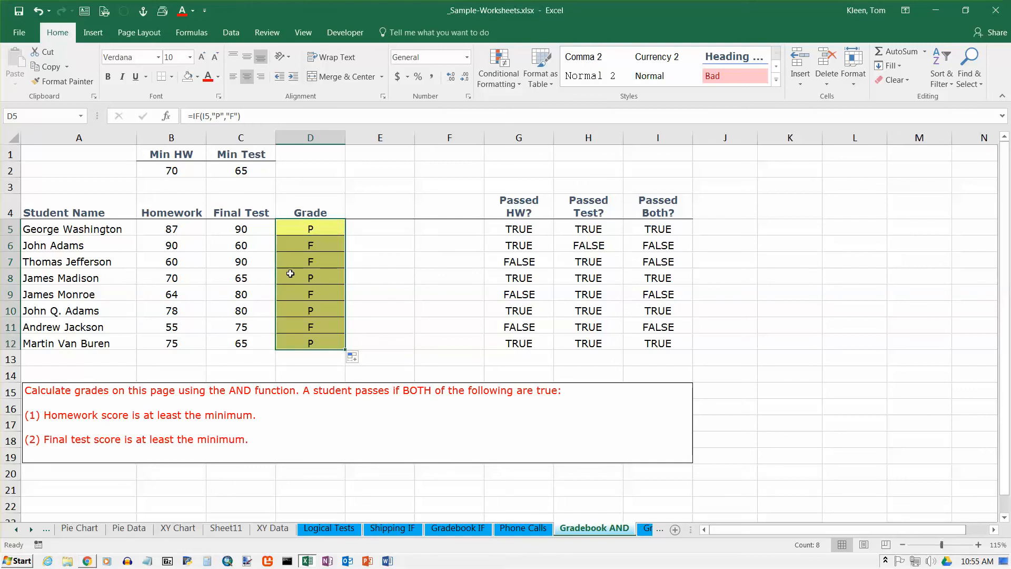
- Check the homework and final test scores in rows 8, 10 and 12 against their grades
click(158, 278)
drag(158, 277, 241, 277)
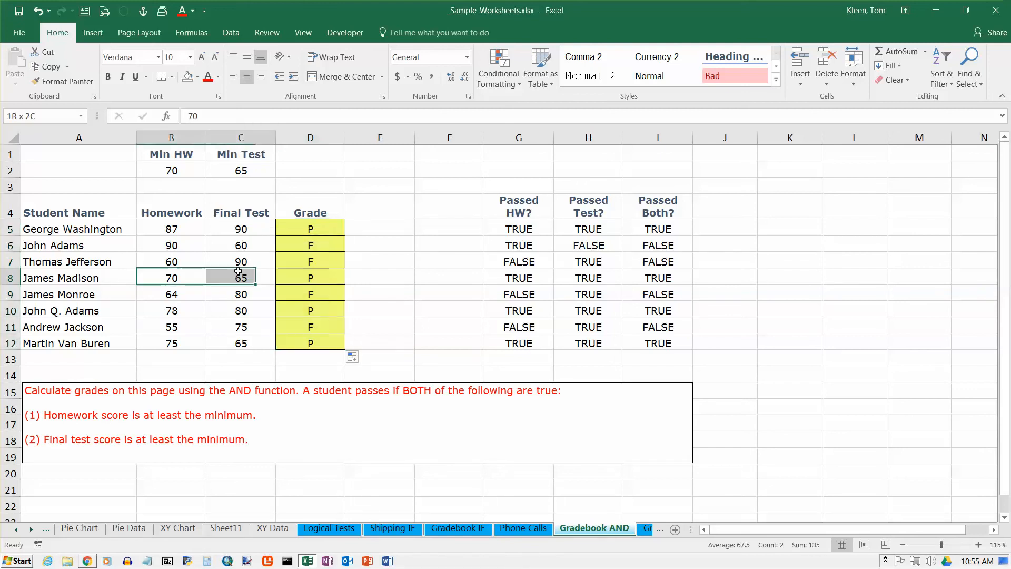
drag(175, 310, 225, 308)
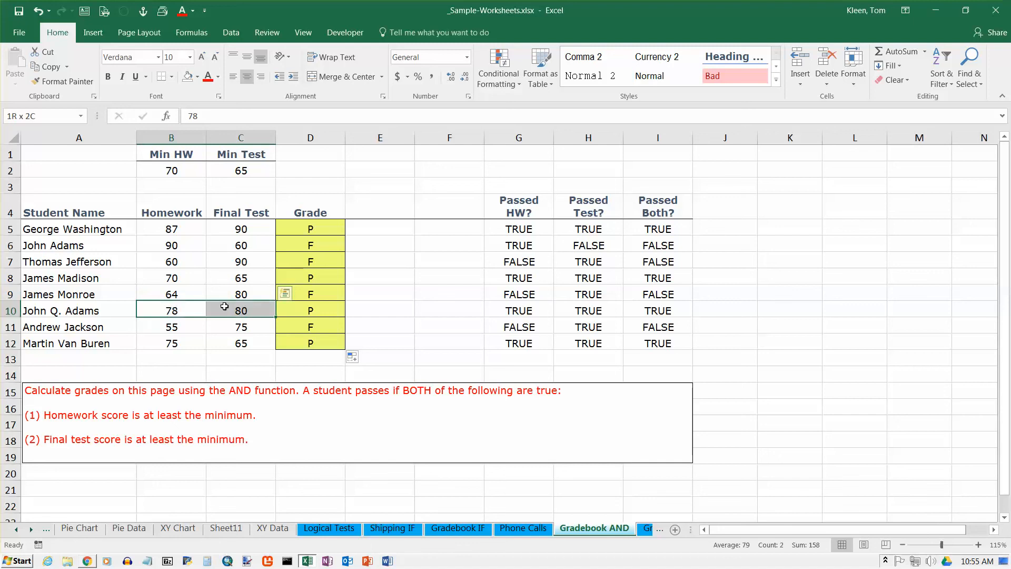
click(195, 344)
drag(195, 344, 238, 343)
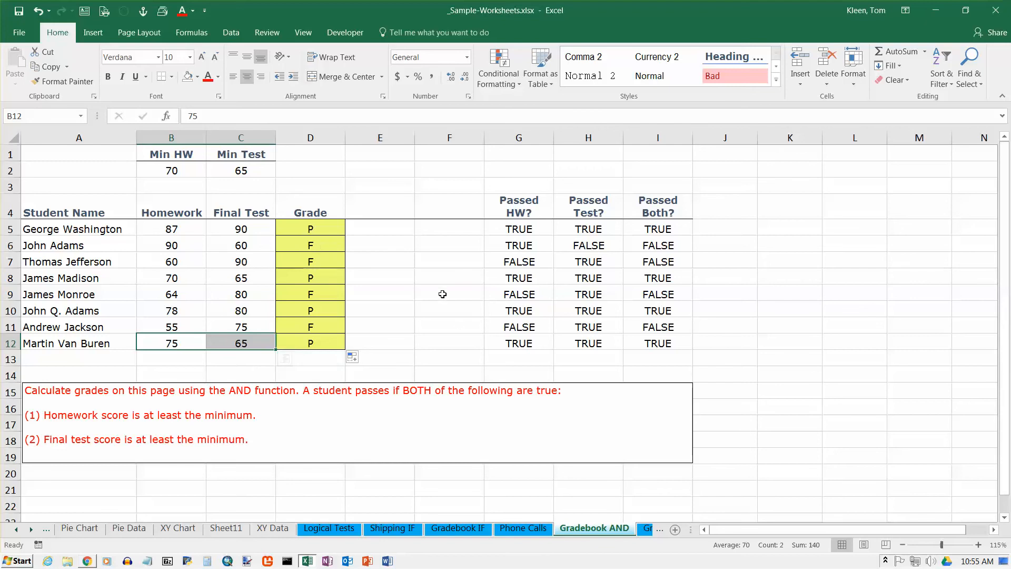
- Hide the helper columns G through I
drag(518, 136, 649, 133)
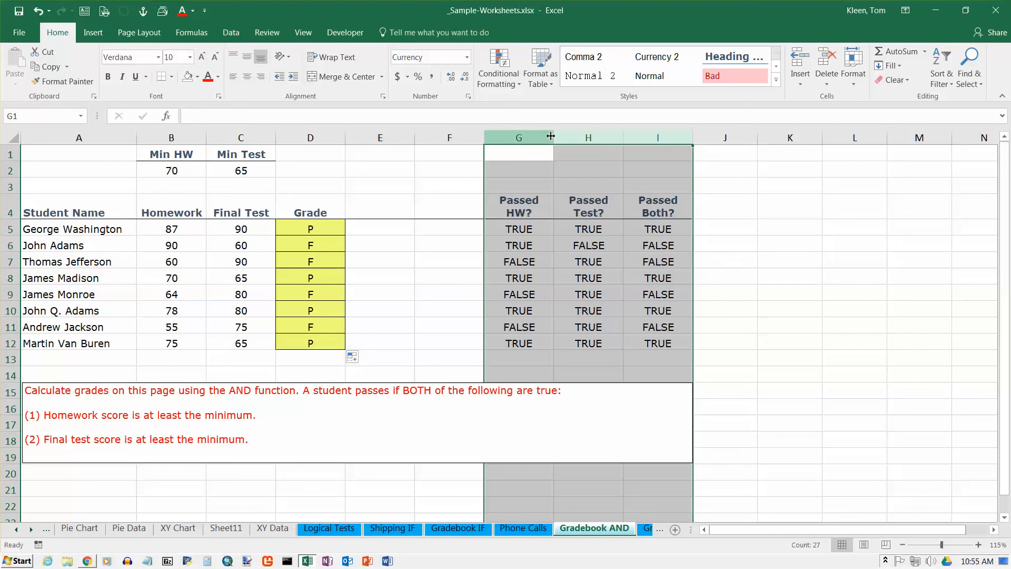
drag(525, 135, 640, 136)
right_click(641, 139)
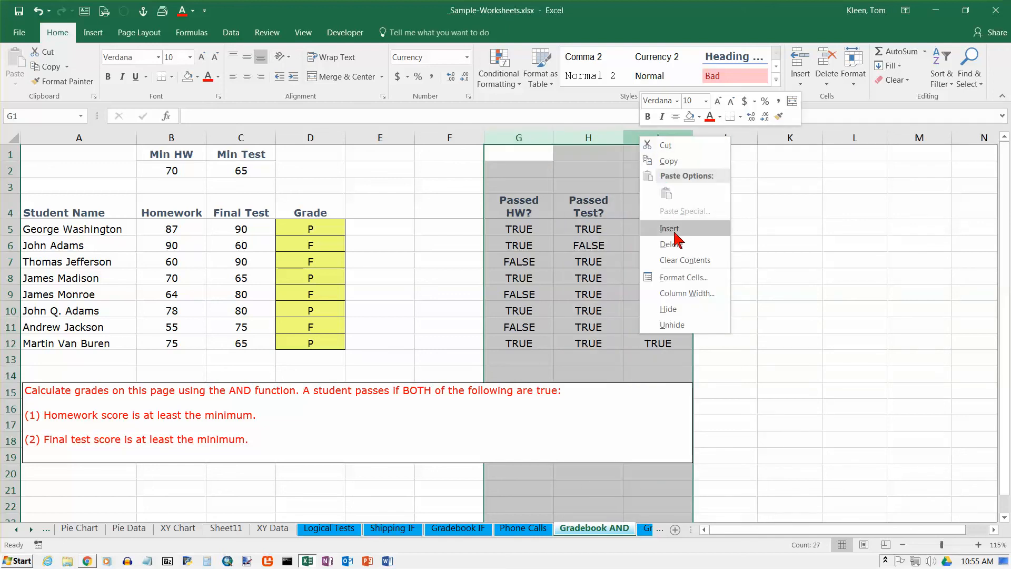
click(672, 310)
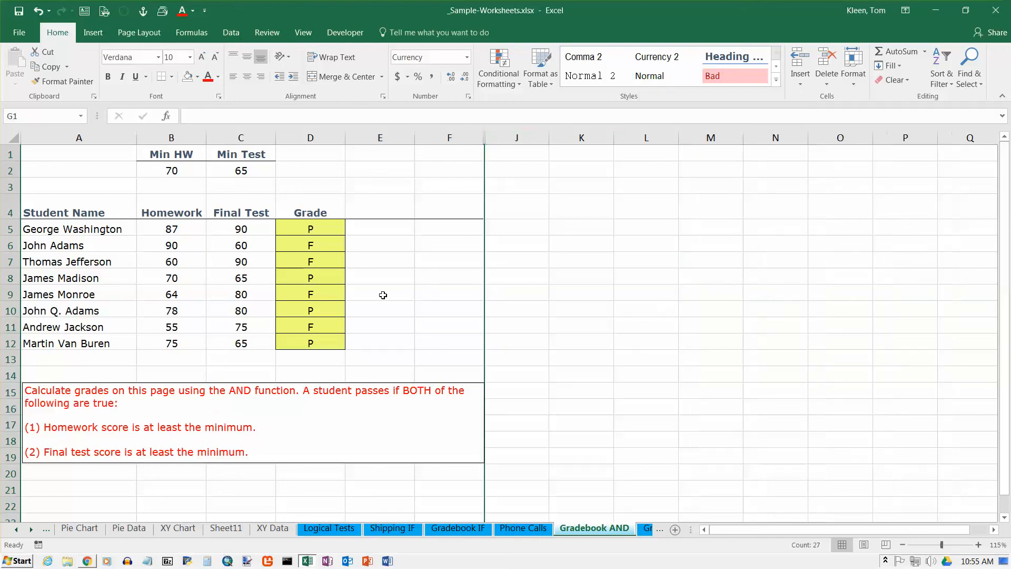
- Replace the logical test of the IF function in D5 with AND(B5>=$B$2,C5>=$C$2)
click(308, 227)
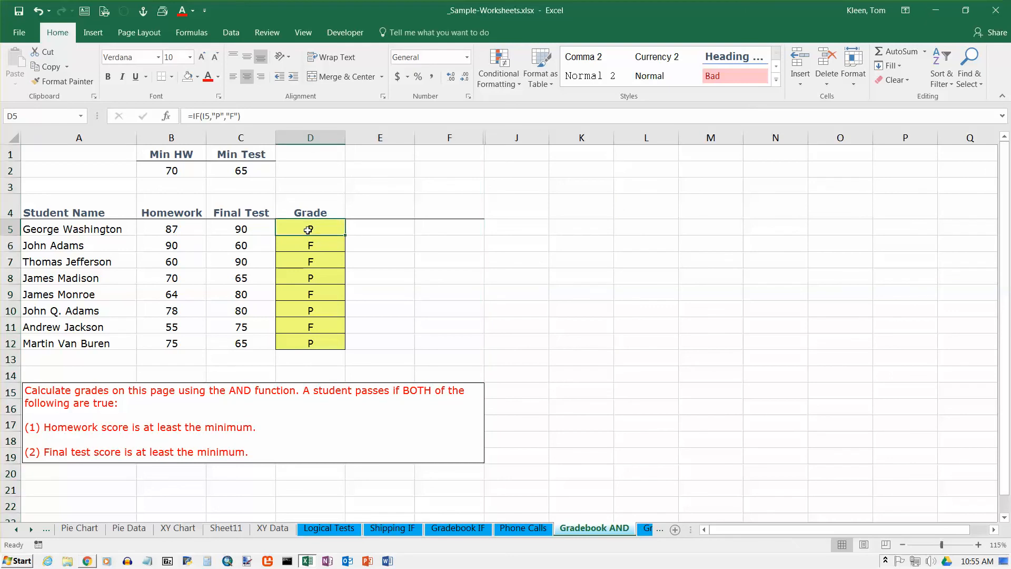
click(207, 114)
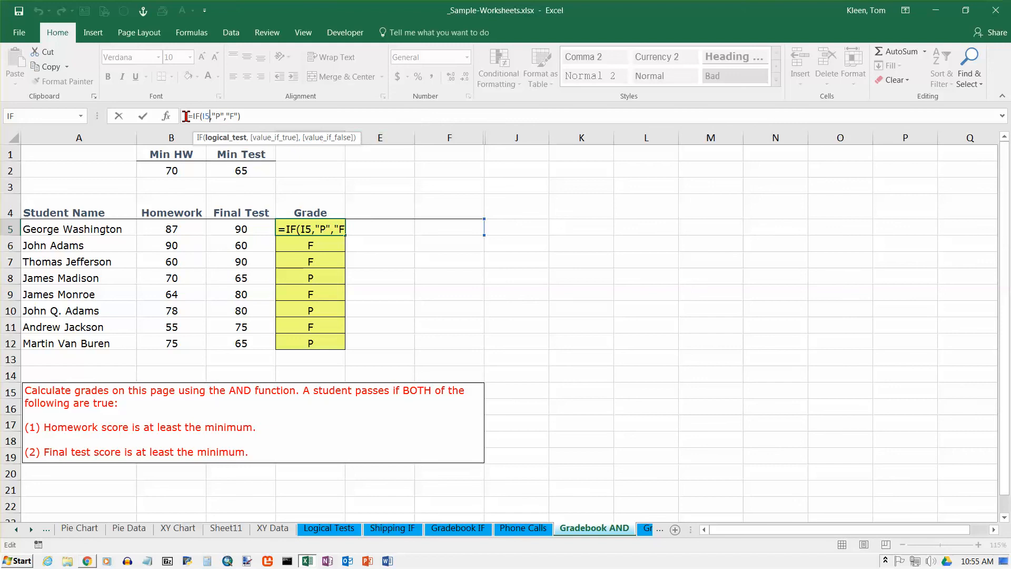
click(167, 116)
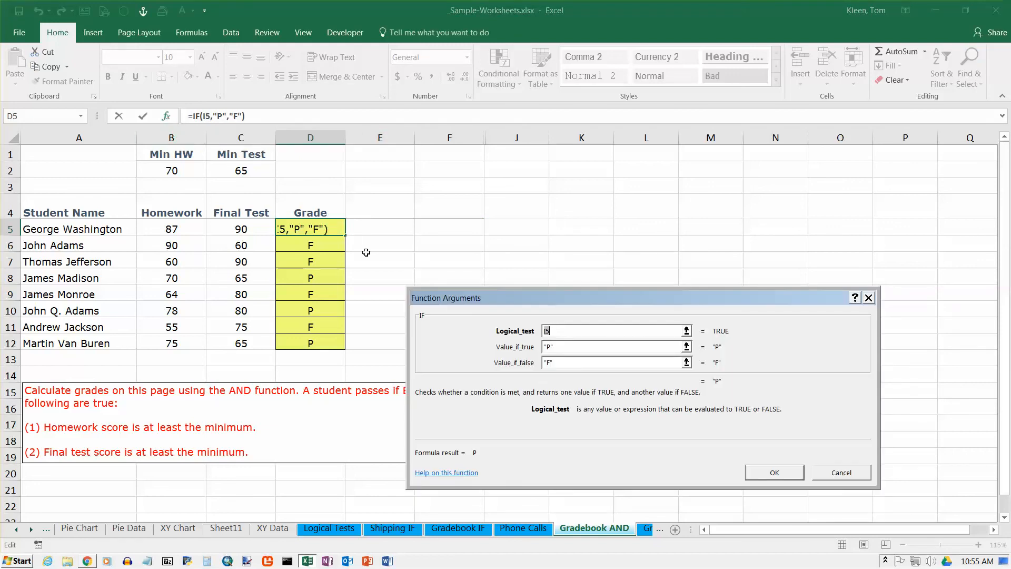
drag(567, 296, 641, 177)
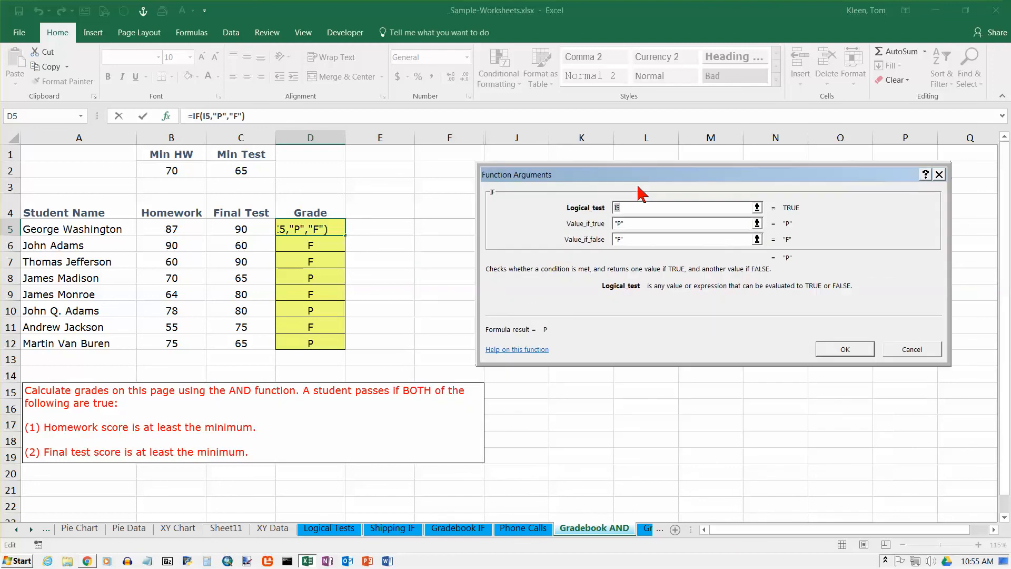
key(BackSpace)
key(BackSpace)
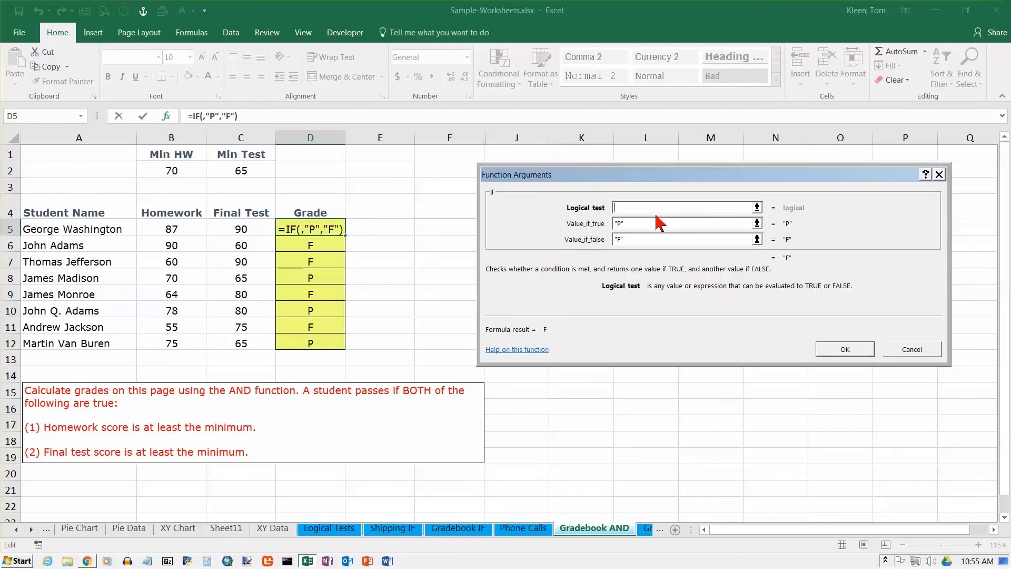
text(and()
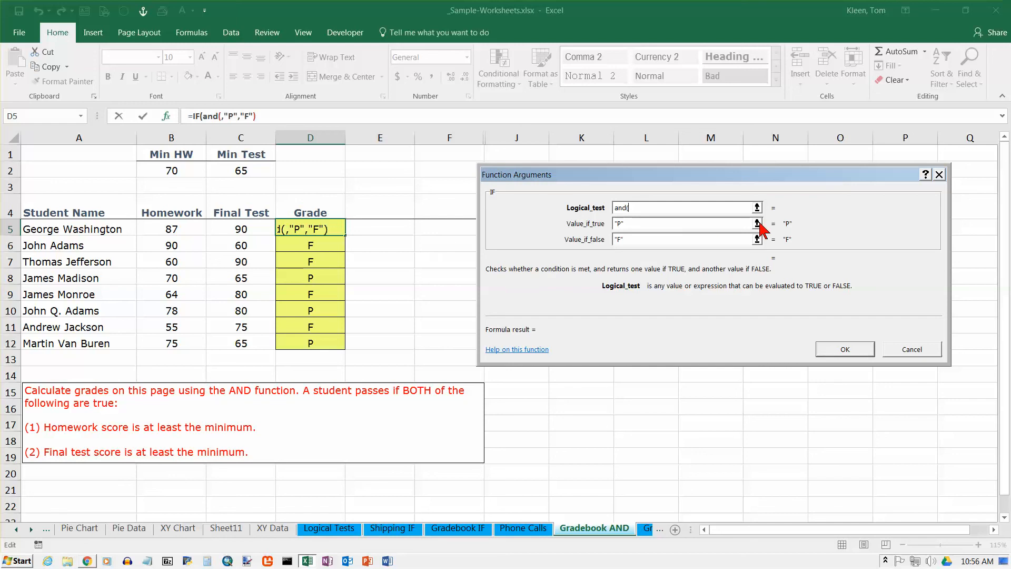
text(b5>=$B$2,C)
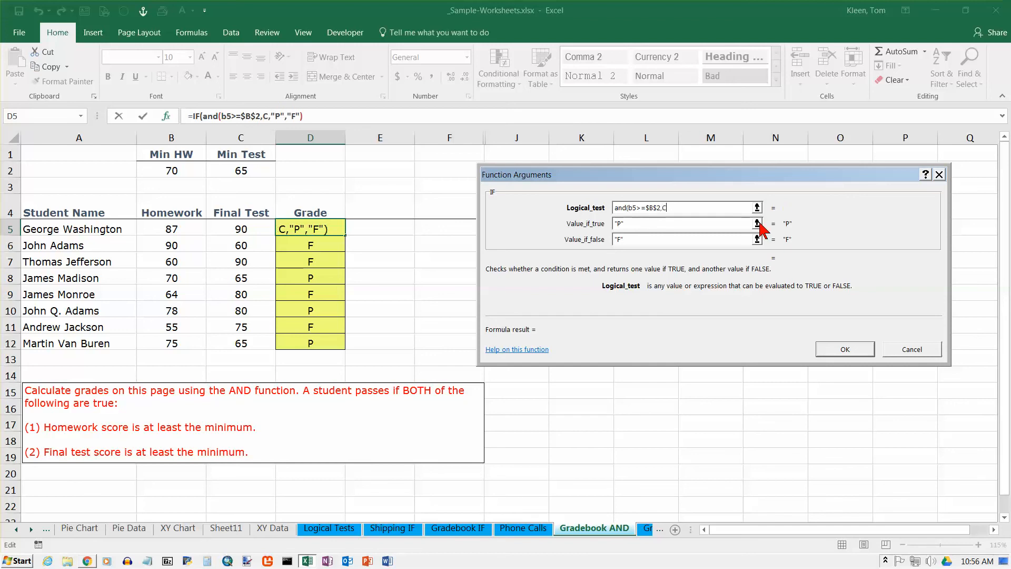
text(5>=$C$2)
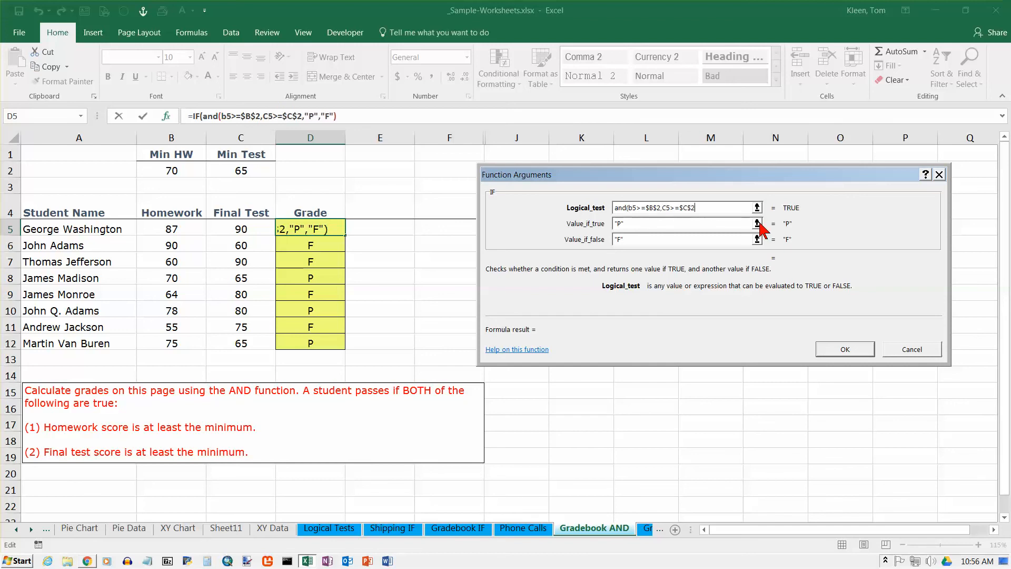
text())
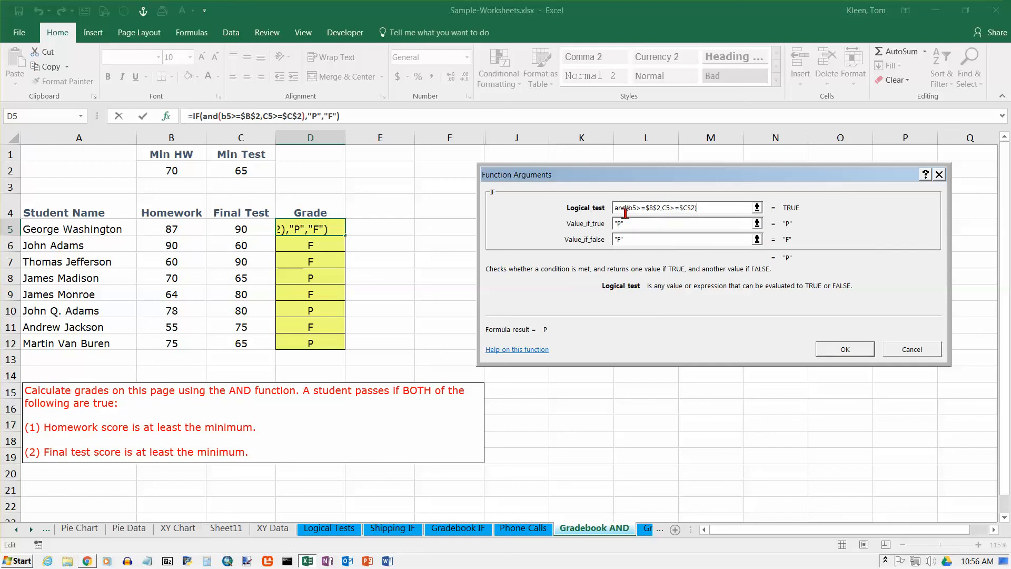
click(843, 350)
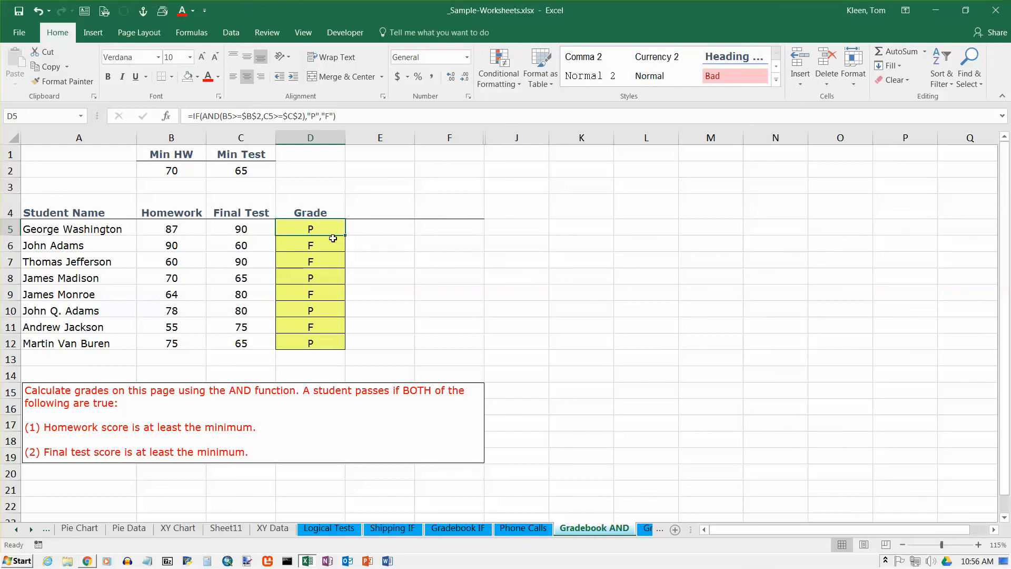
- Copy the combined IF and AND formula from D5 down through D12 and review its cell references
drag(345, 236, 356, 348)
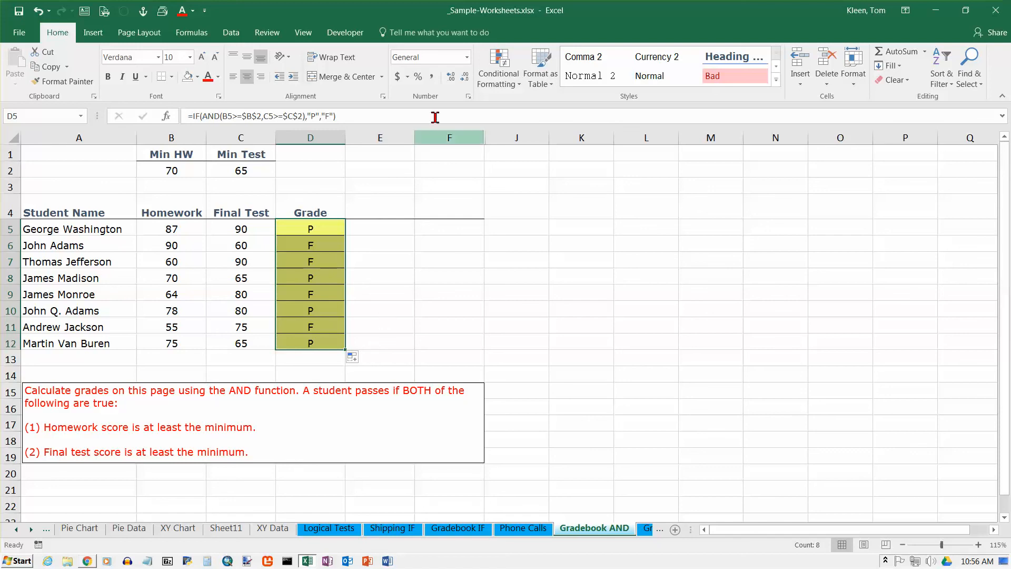
click(343, 117)
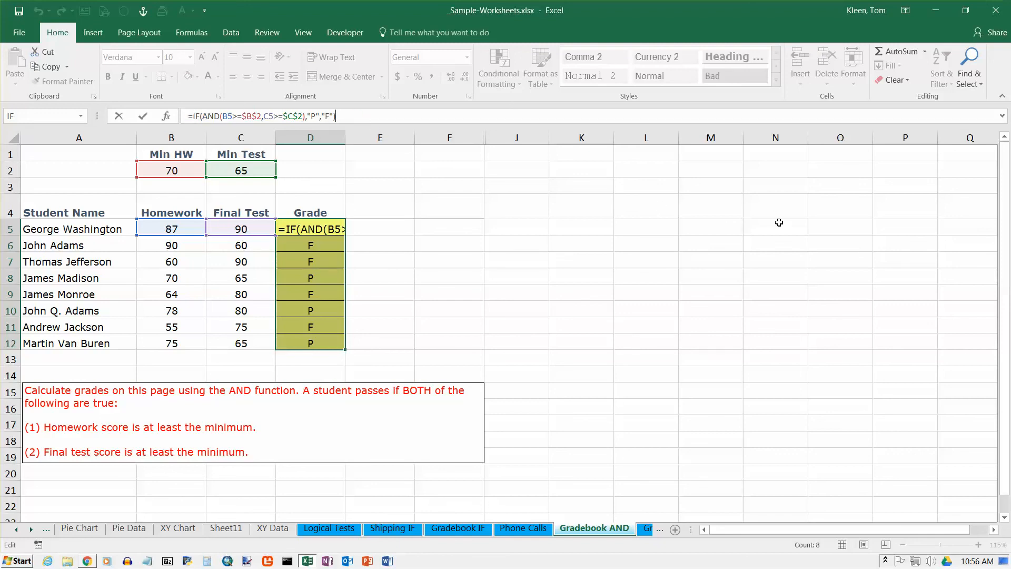
key(ctrl+Return)
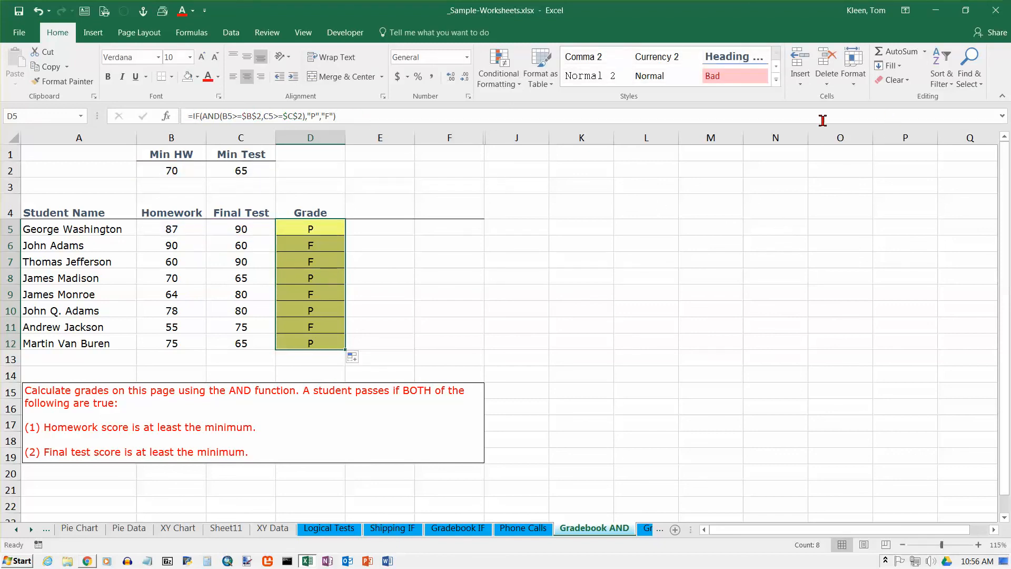
- Unhide the columns between F and J
drag(448, 137, 517, 139)
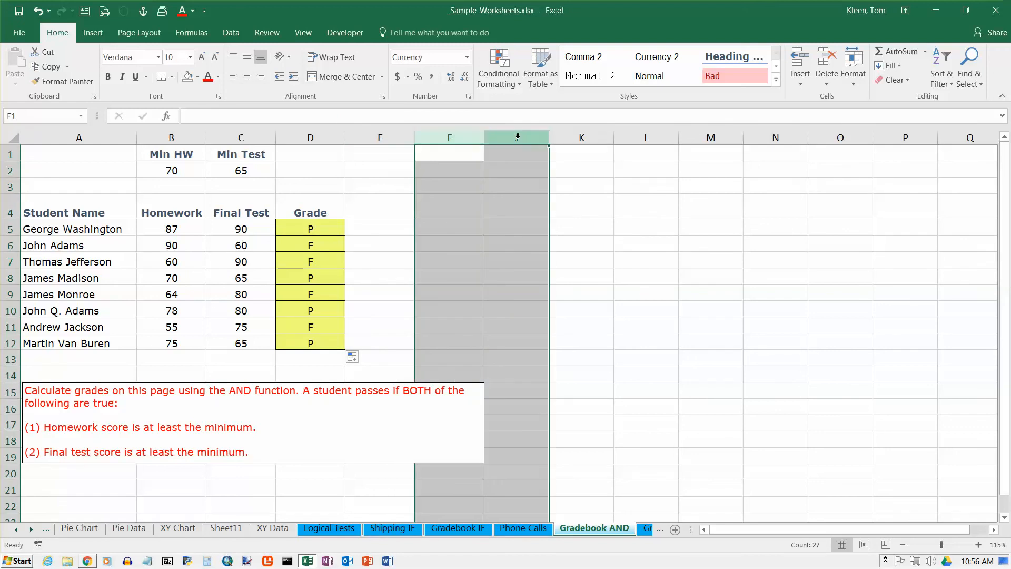
right_click(517, 139)
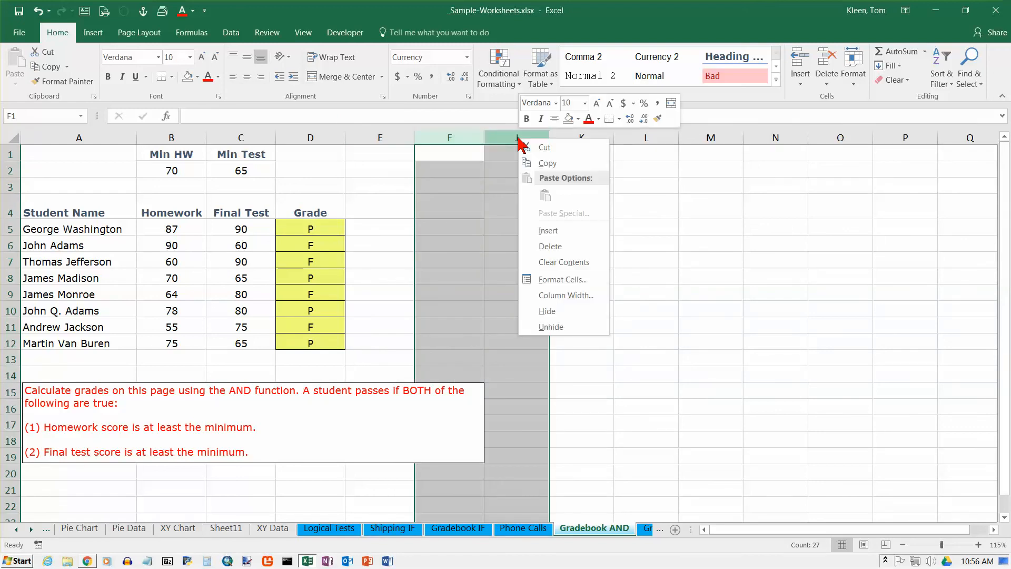
click(558, 326)
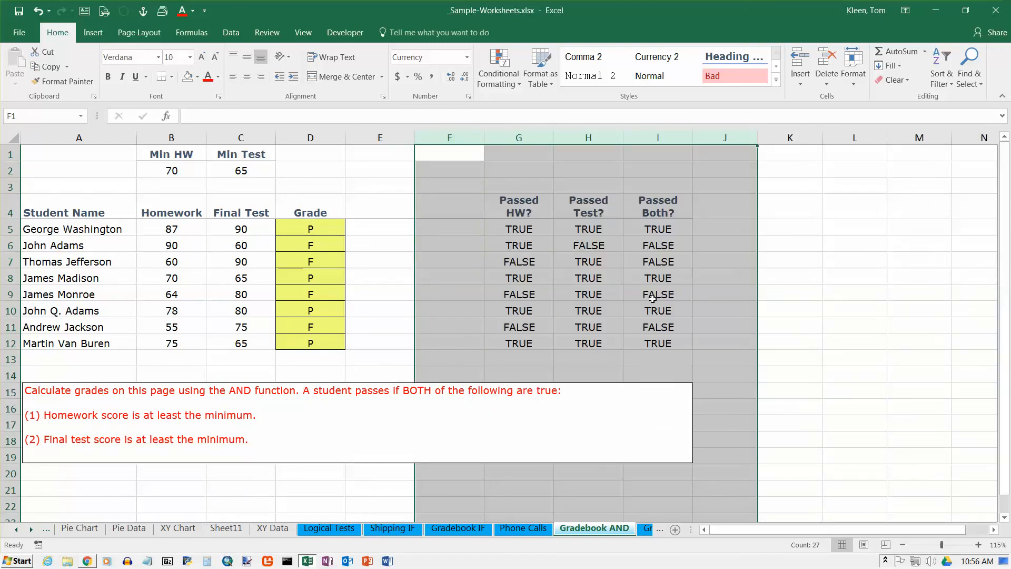